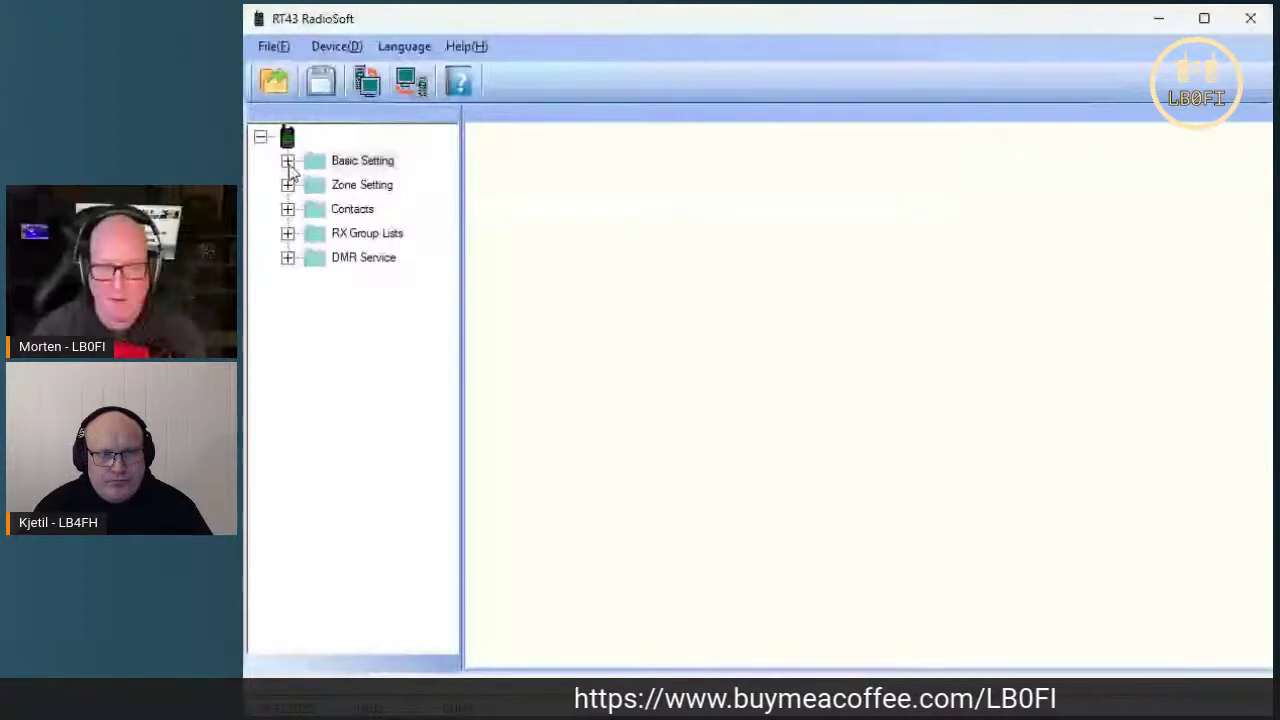
Expand Basic Setting, open the Setting page and enter the radio's own DMR ID in Radio ID.
{"action": "left_click", "coordinate": [287, 161]}
{"action": "left_click", "coordinate": [388, 187]}
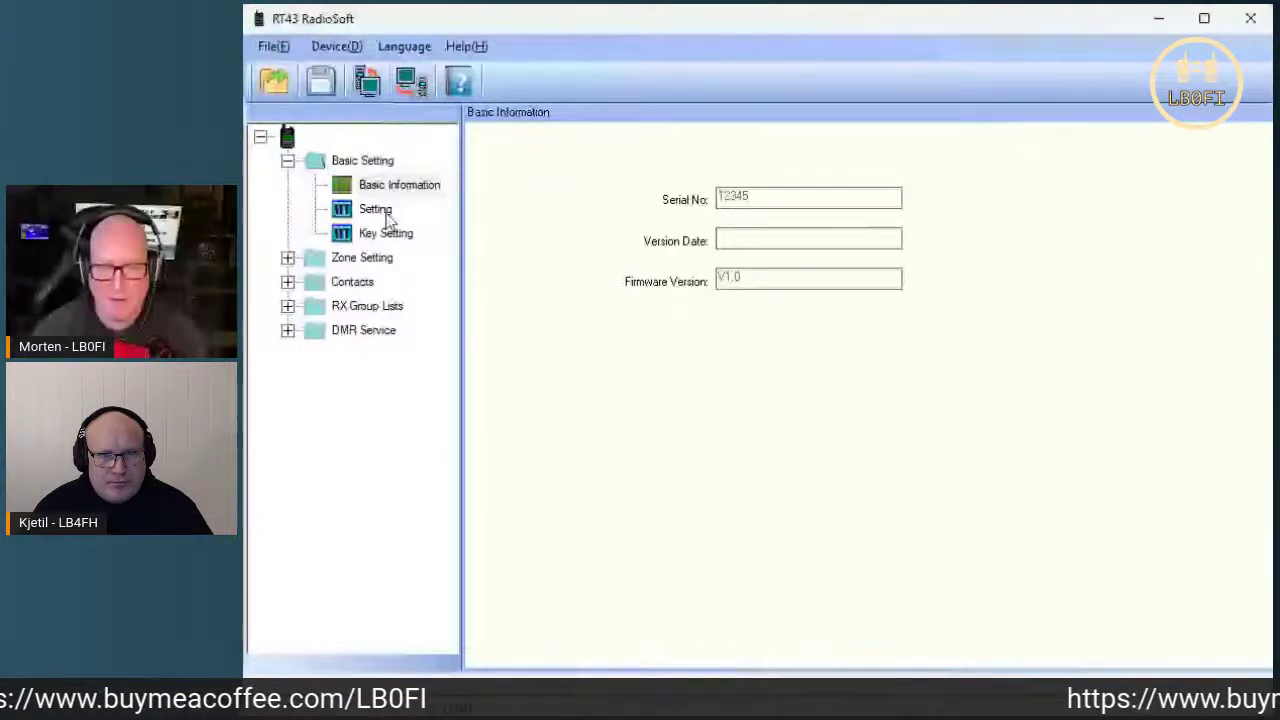
{"action": "left_click", "coordinate": [386, 213]}
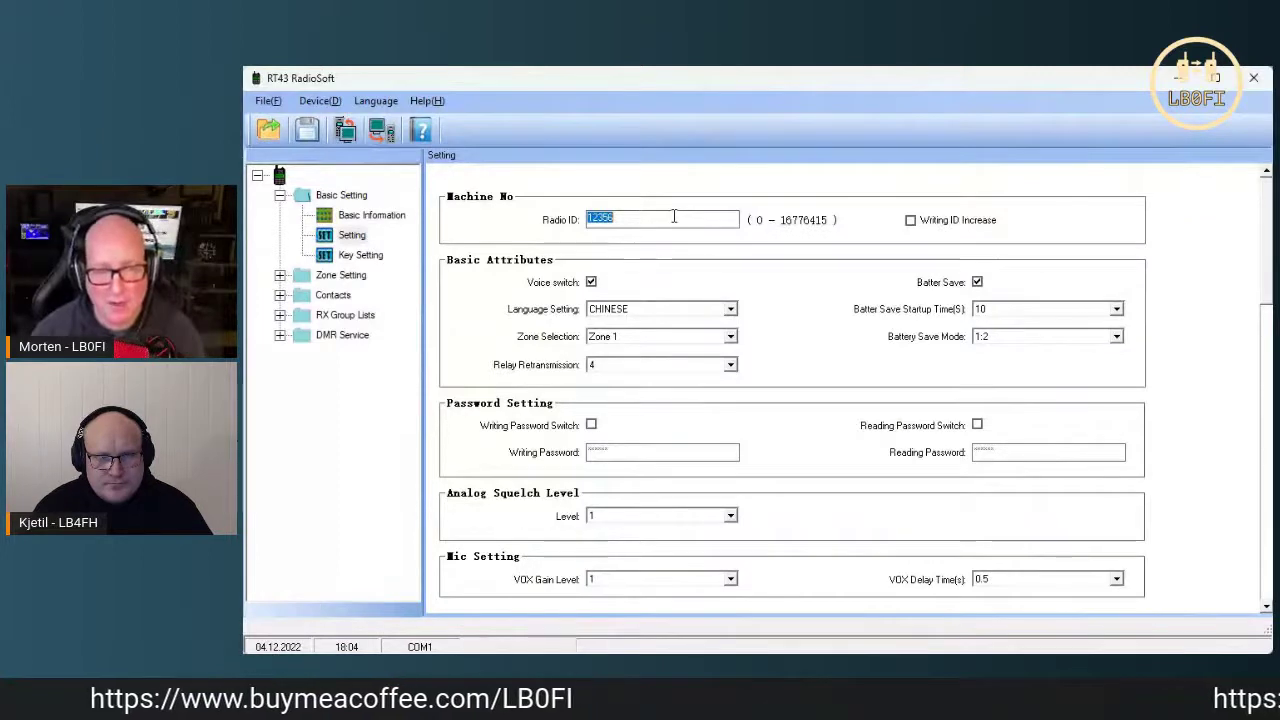
{"action": "type", "text": "242"}
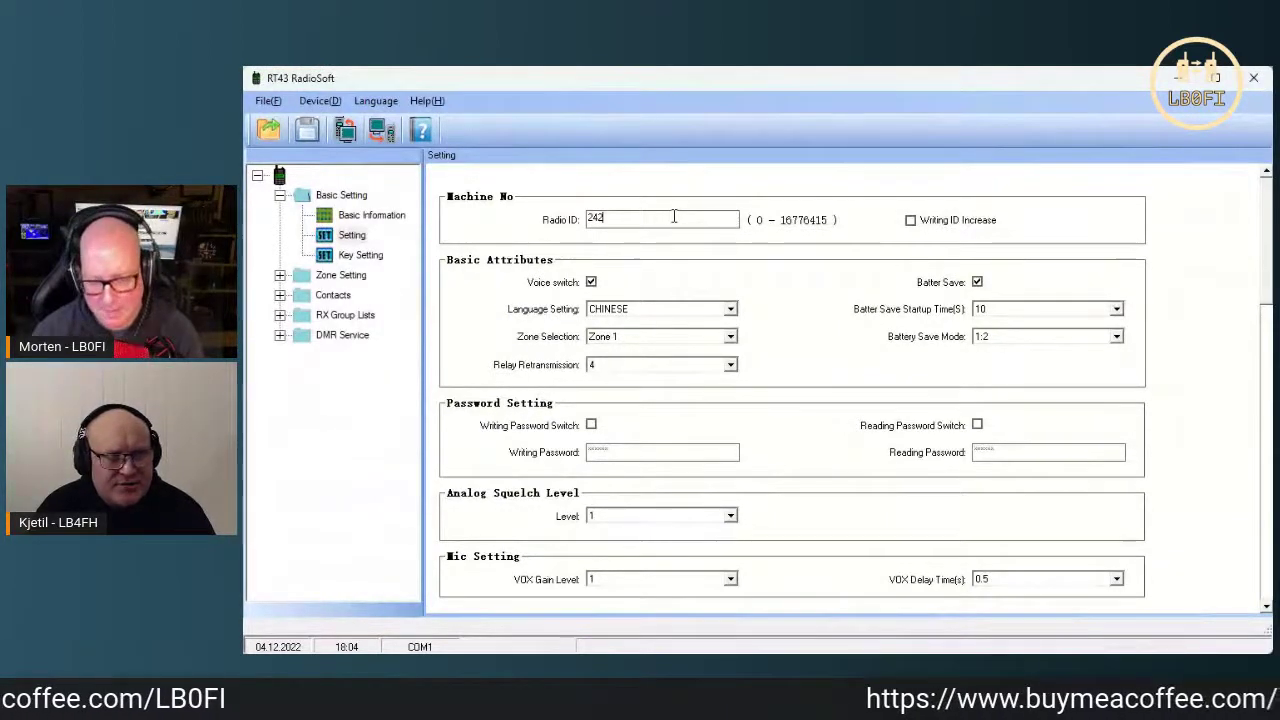
{"action": "type", "text": "01"}
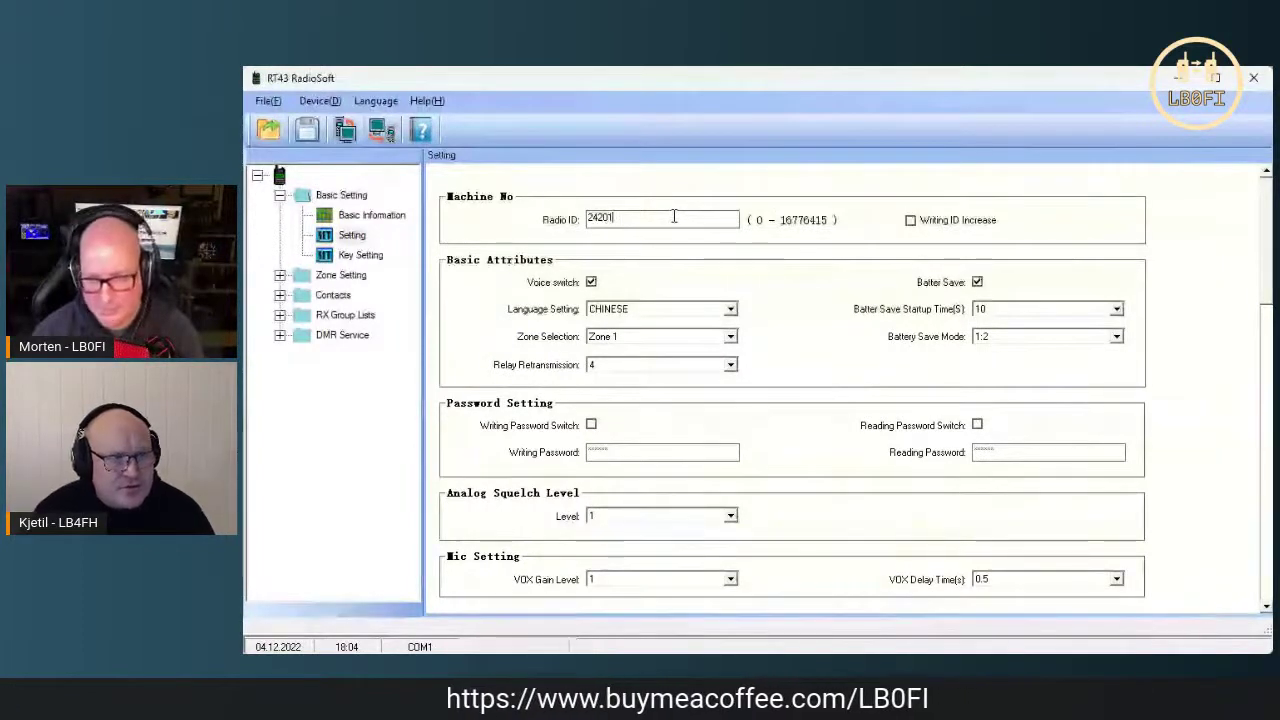
{"action": "type", "text": "99"}
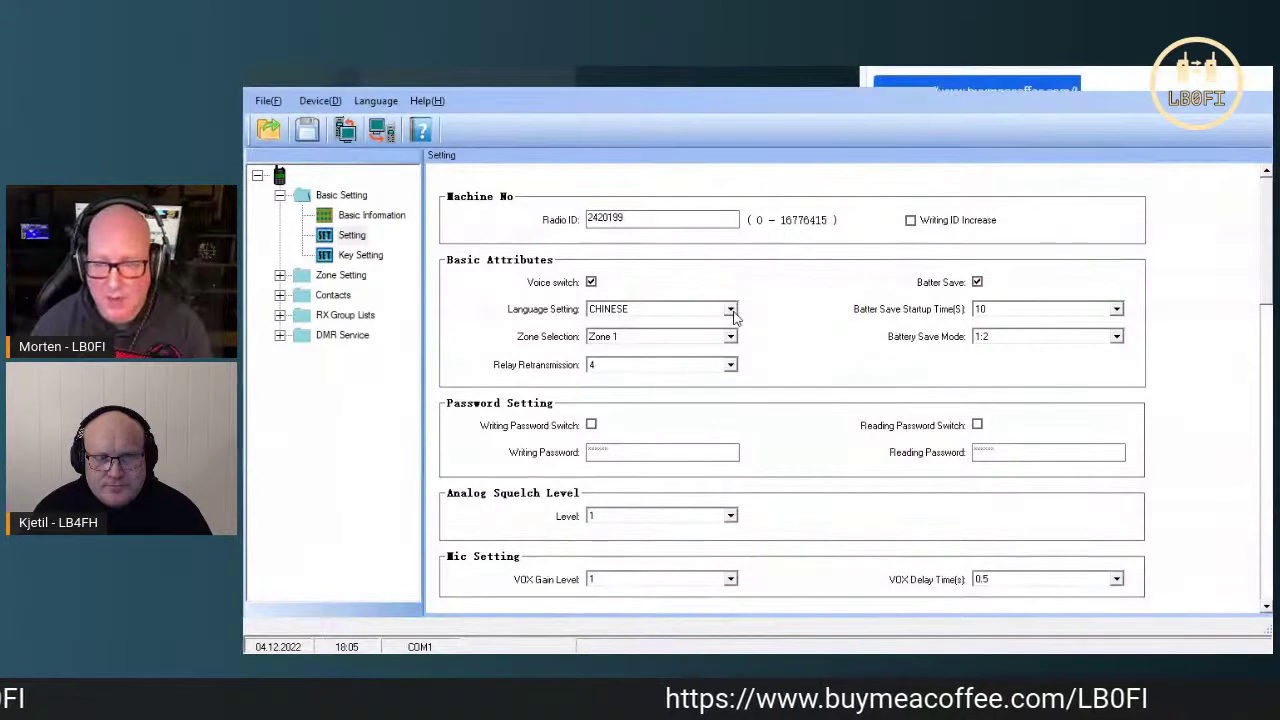
Set Language Setting to ENGLISH, check Zone Selection, and bring up the Key Setting page.
{"action": "left_click", "coordinate": [706, 340]}
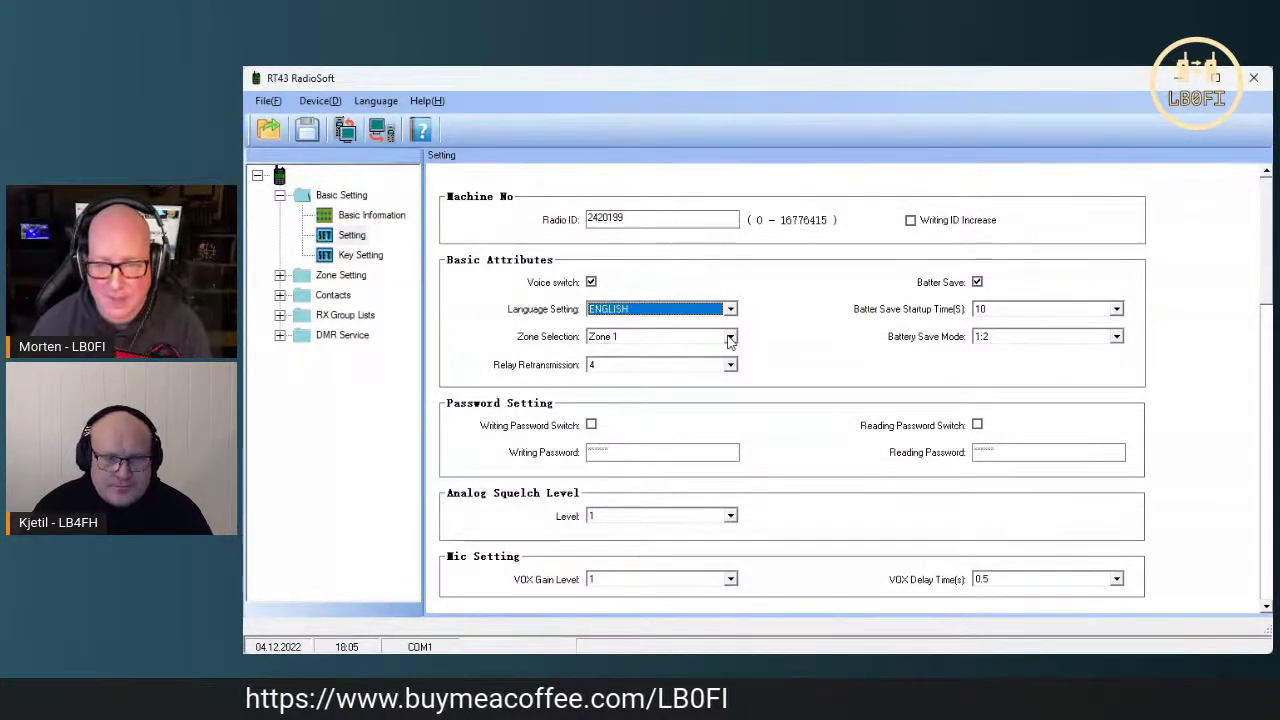
{"action": "left_click", "coordinate": [730, 337]}
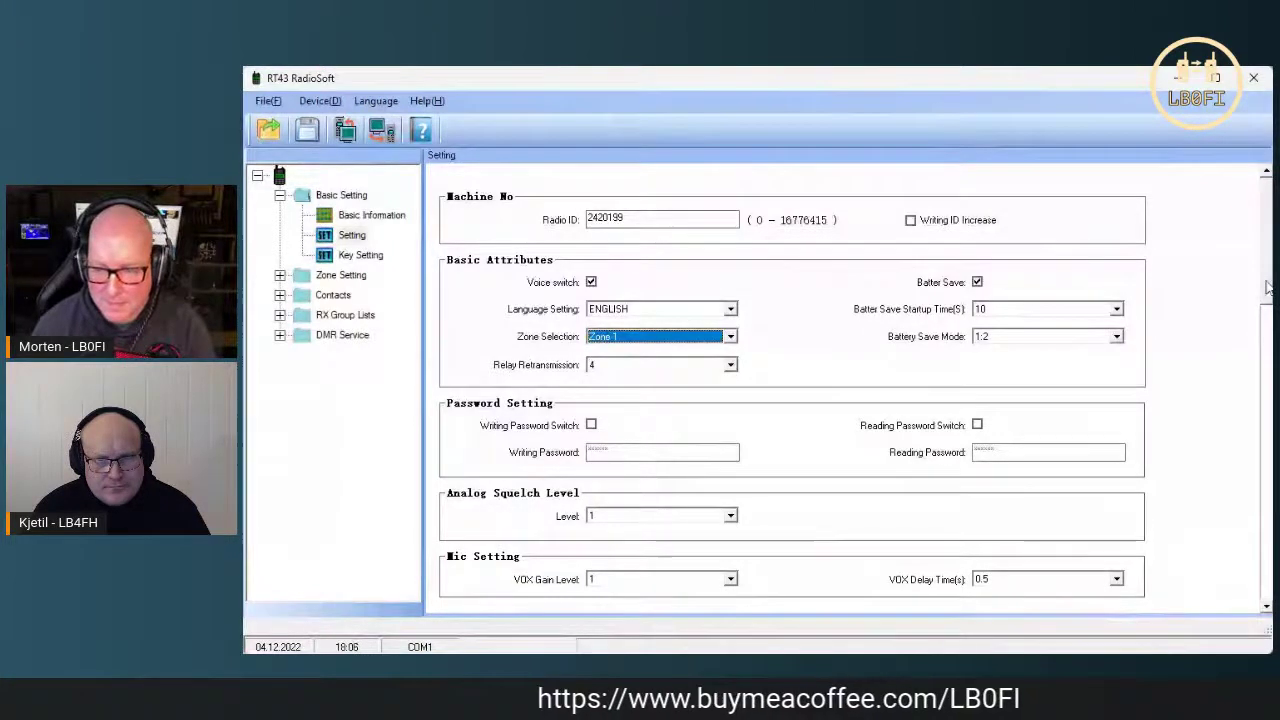
{"action": "scroll", "coordinate": [1267, 288], "scroll_direction": "down", "scroll_amount": 1}
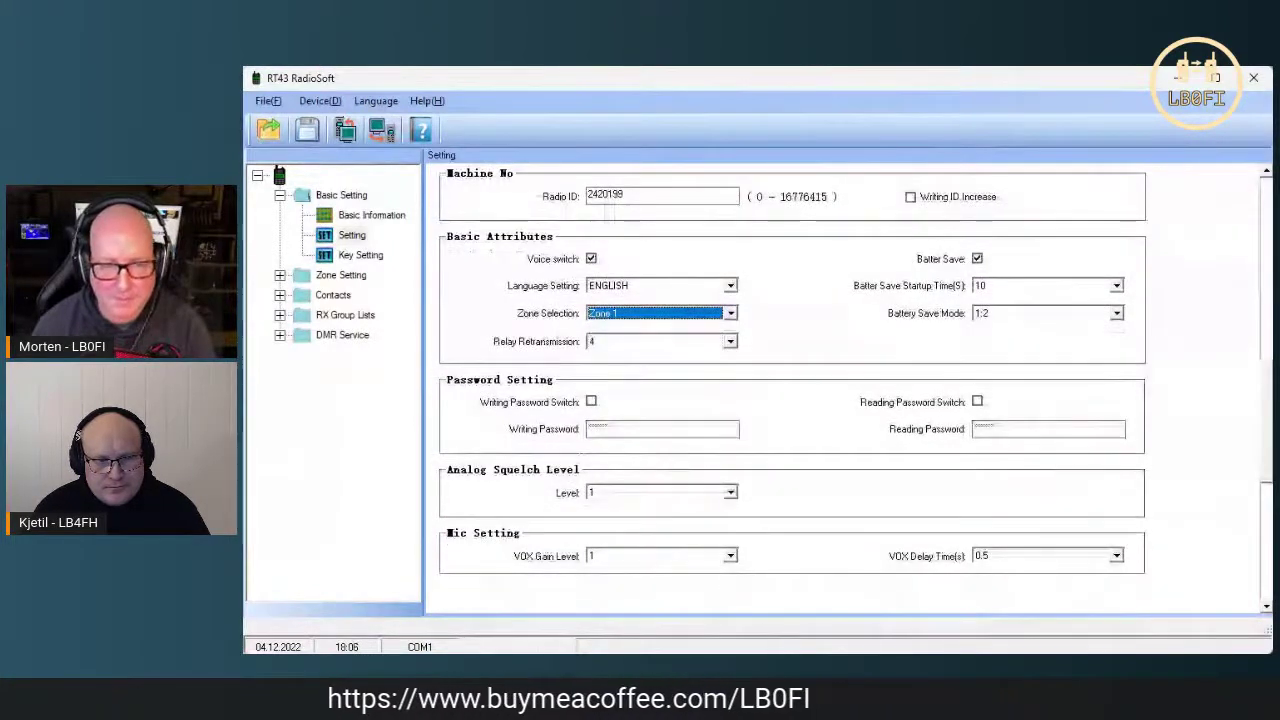
{"action": "scroll", "coordinate": [1267, 288], "scroll_direction": "down", "scroll_amount": 1}
{"action": "key", "text": "alt+Tab"}
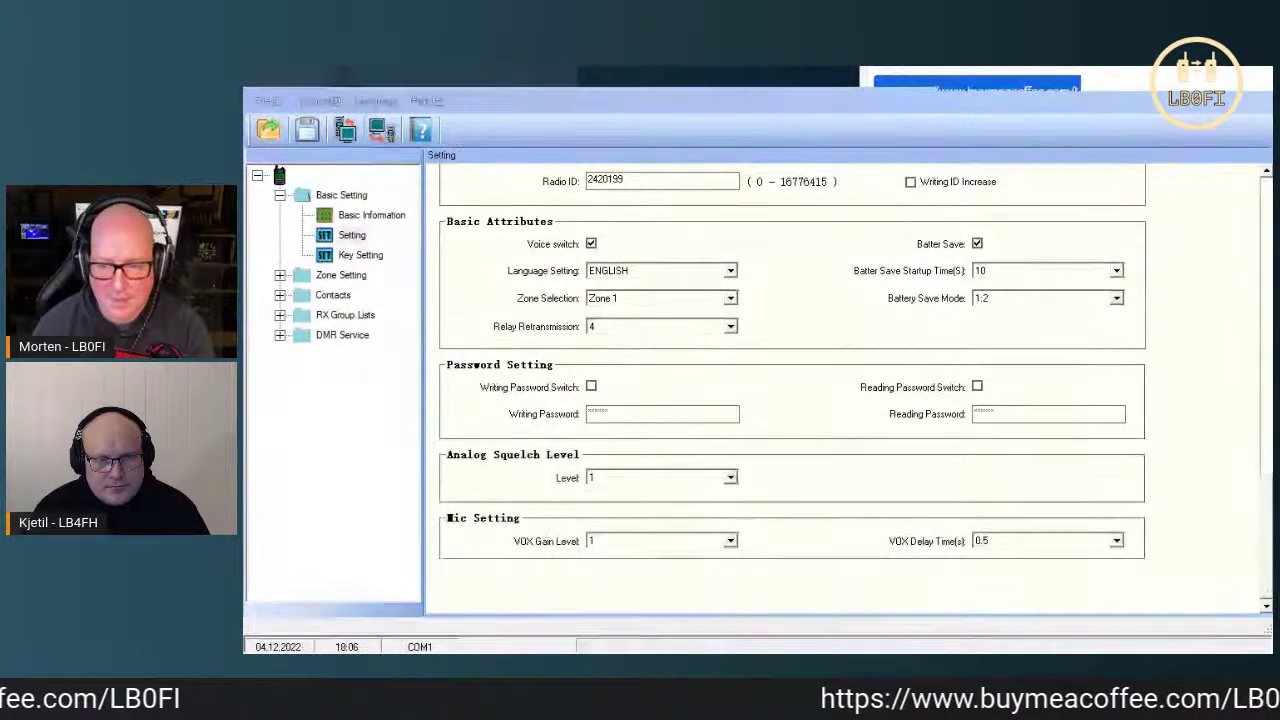
{"action": "left_click", "coordinate": [360, 255]}
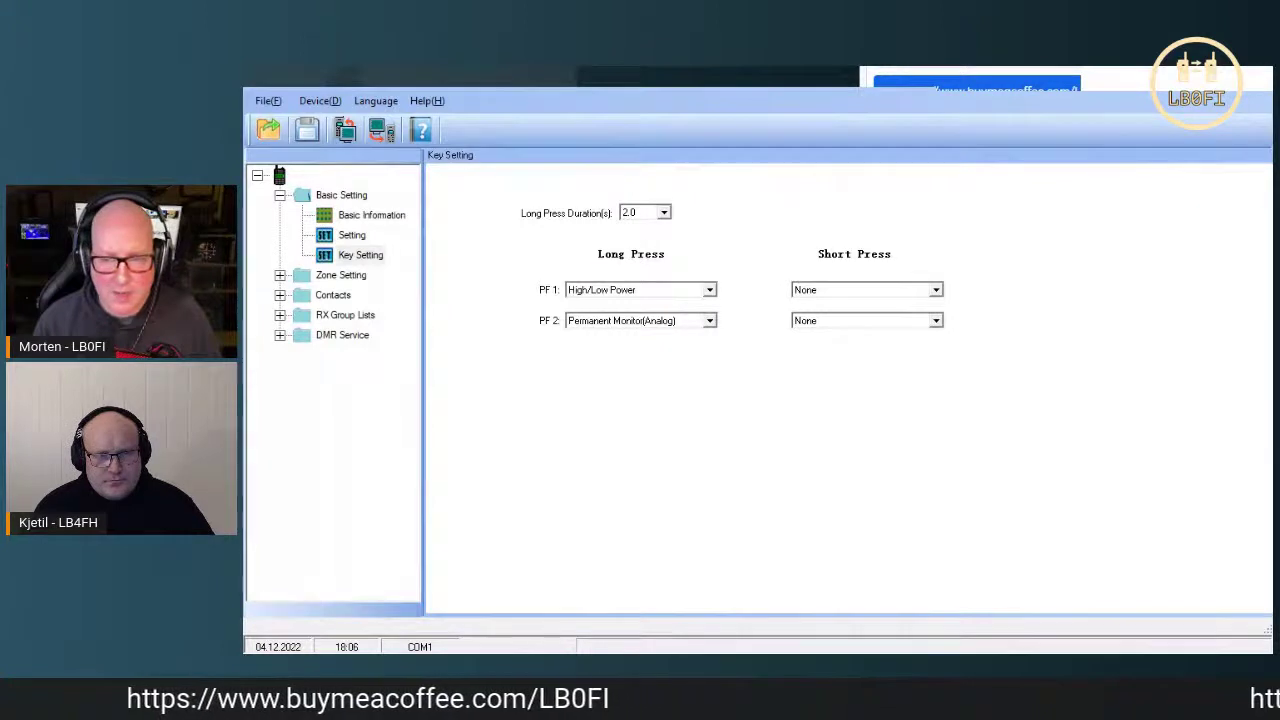
Set PF 2 Long Press to Zone Selection and expand Zone Setting to show Zone 1 and 2.
{"action": "left_click", "coordinate": [651, 374]}
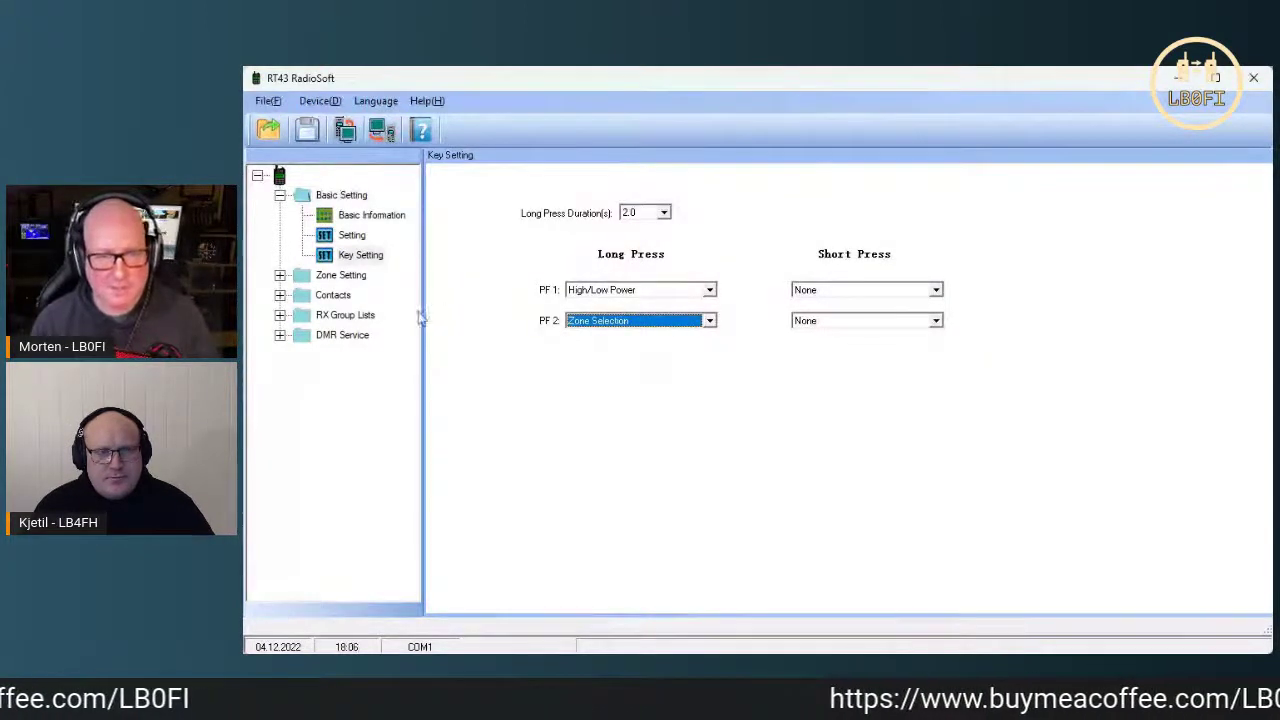
{"action": "left_click", "coordinate": [280, 276]}
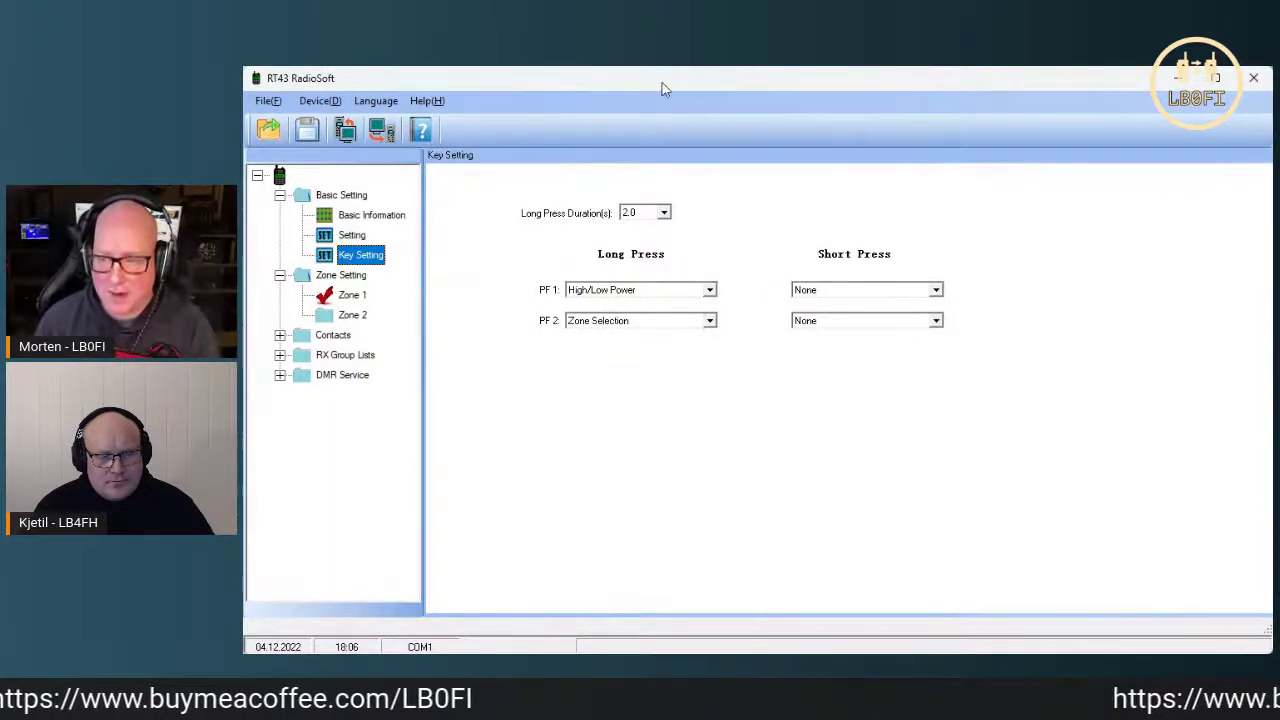
{"action": "mouse_move", "coordinate": [663, 86]}
{"action": "left_mouse_down"}
{"action": "mouse_move", "coordinate": [810, 23]}
{"action": "mouse_move", "coordinate": [663, 89]}
{"action": "left_mouse_up"}
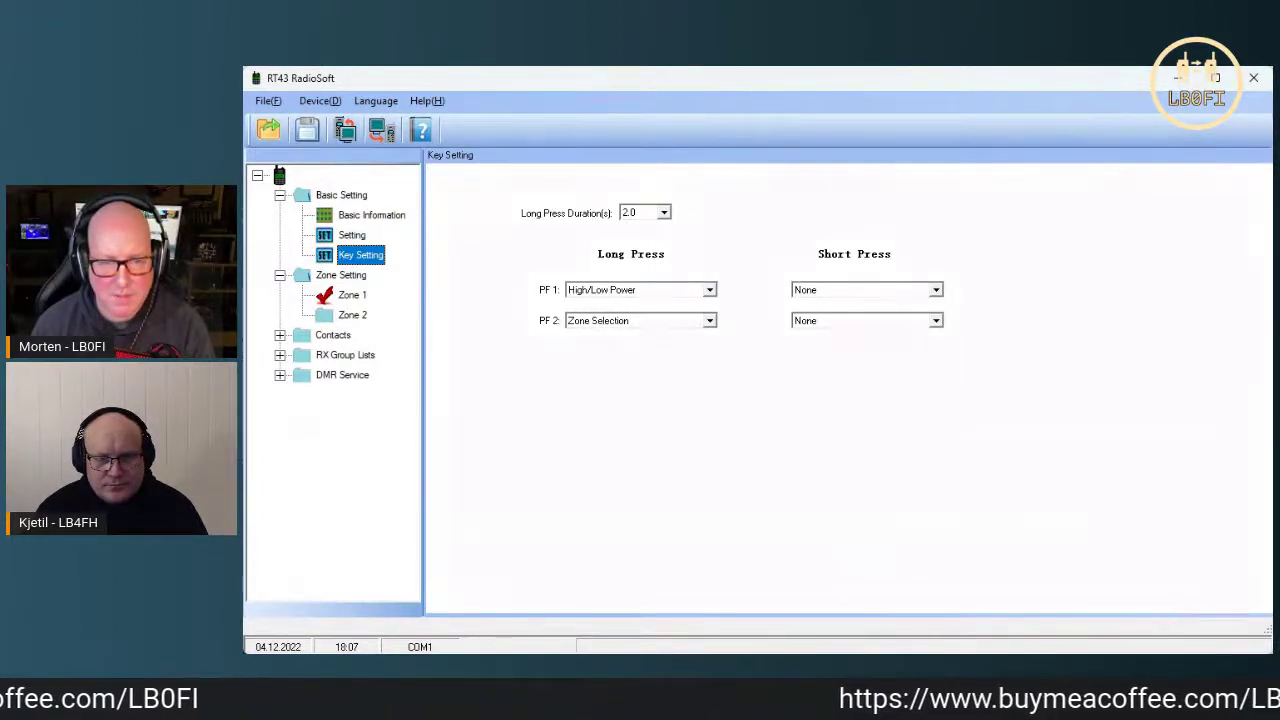
{"action": "key", "text": "alt+Tab"}
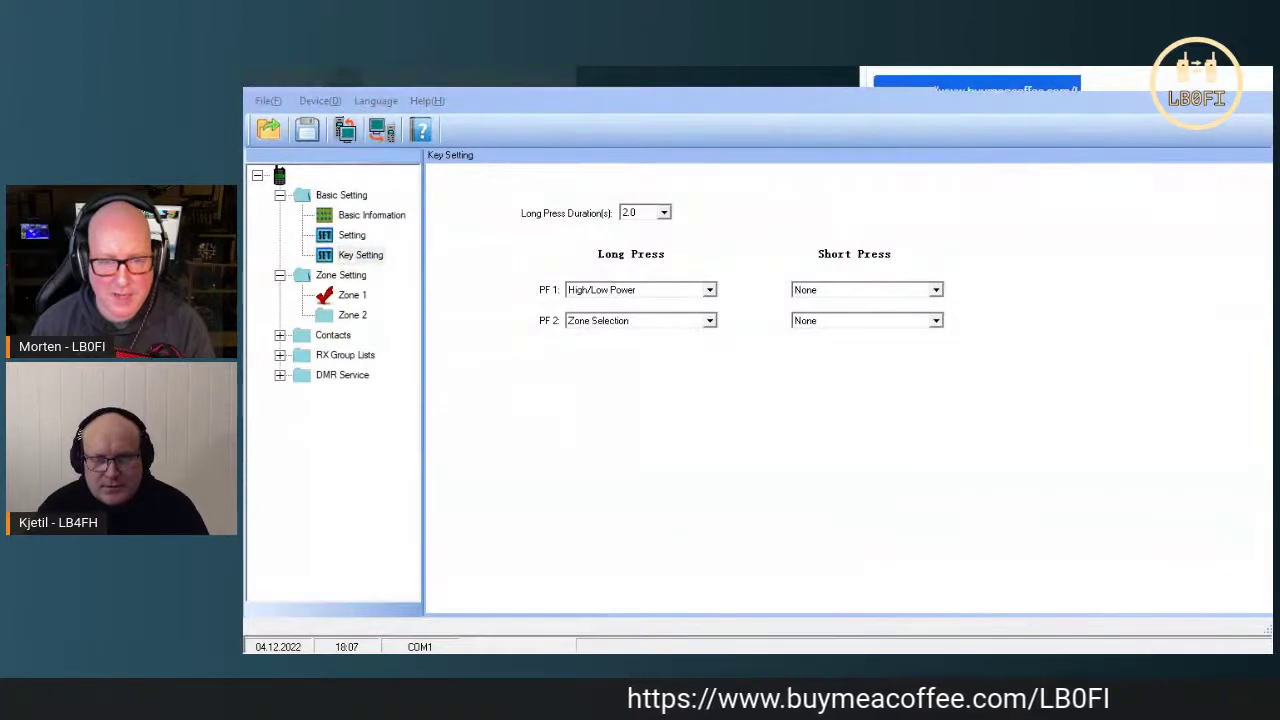
{"action": "left_click", "coordinate": [1083, 433]}
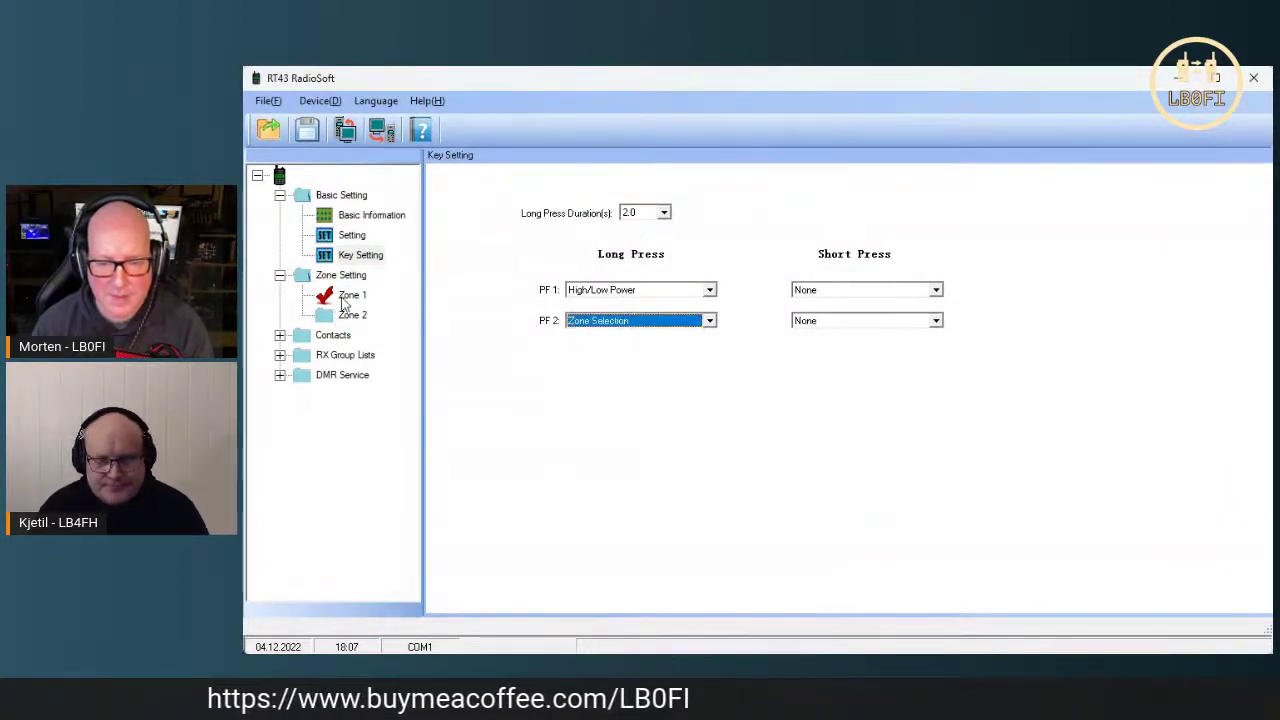
{"action": "left_click", "coordinate": [280, 336]}
Make the first digital contact a Group Call named 242 with ID 242.
{"action": "left_click", "coordinate": [366, 356]}
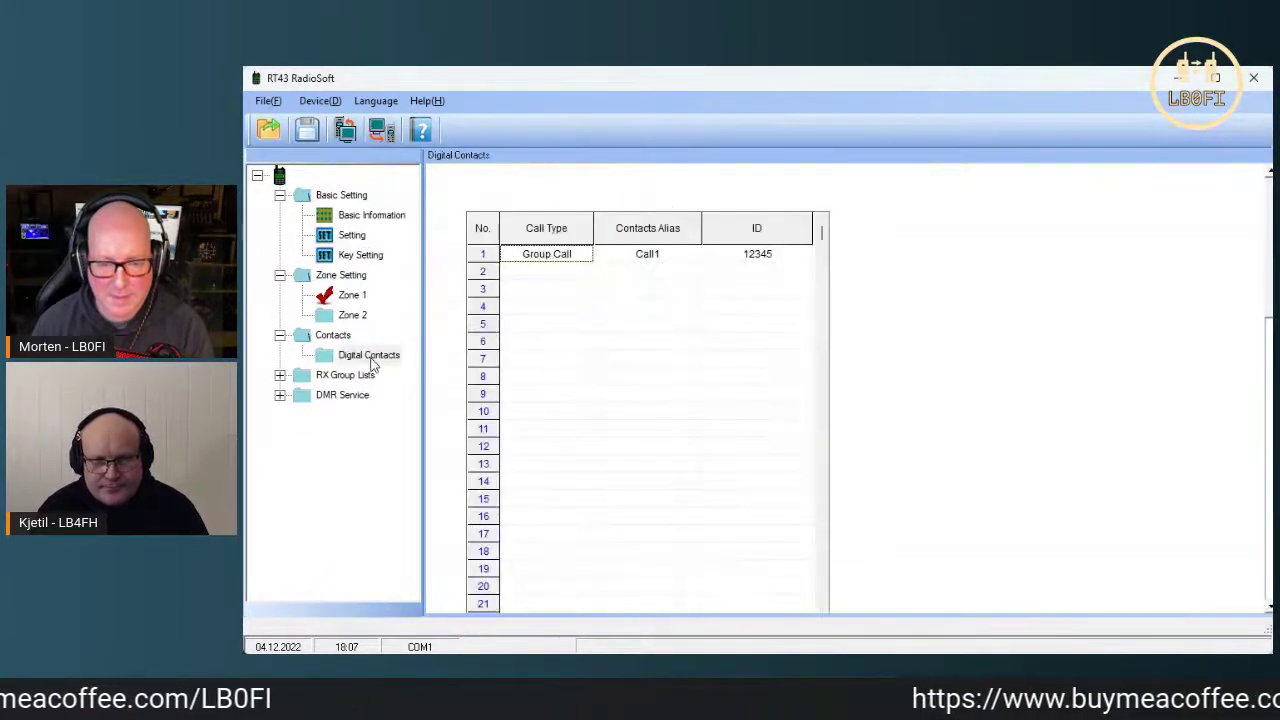
{"action": "left_click", "coordinate": [557, 260]}
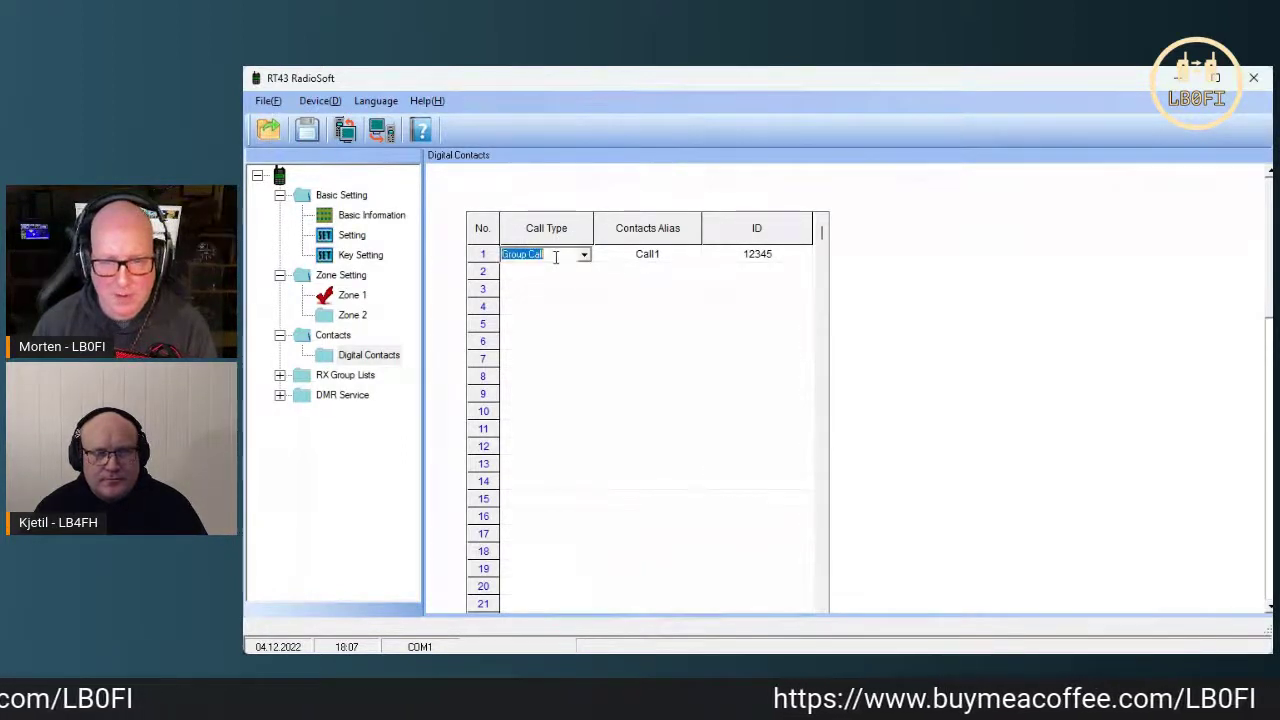
{"action": "left_click", "coordinate": [645, 255]}
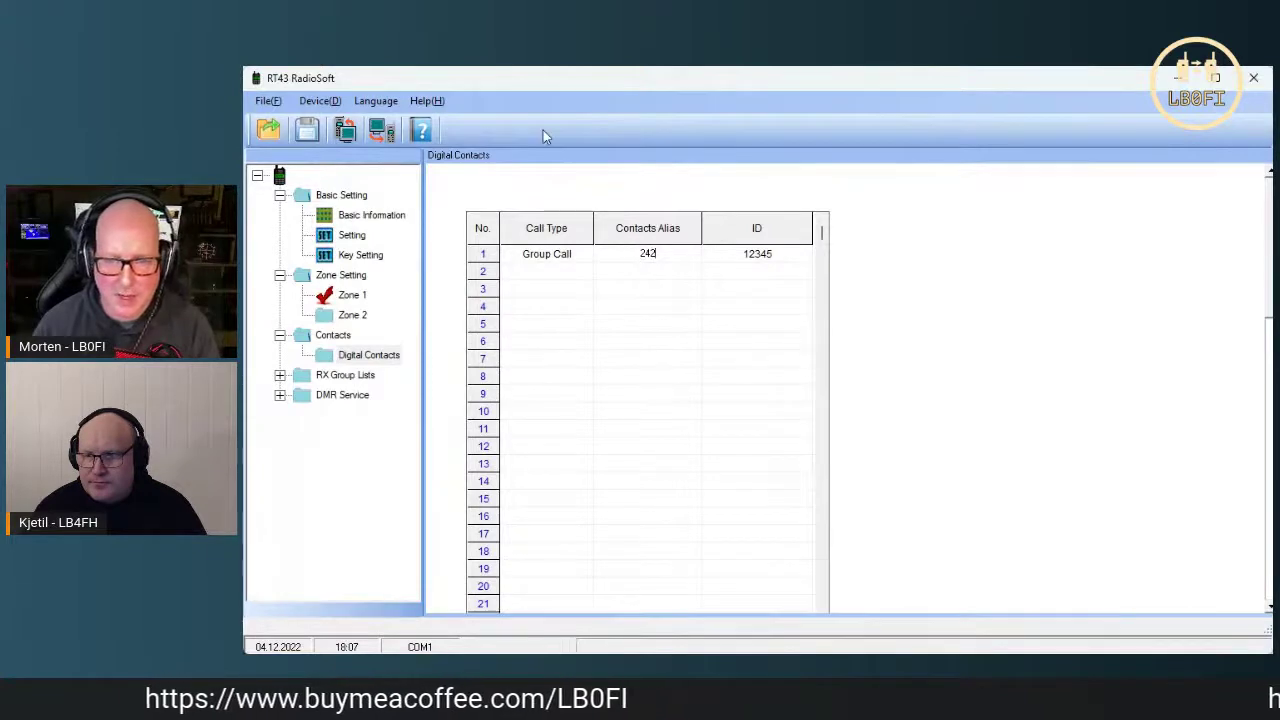
{"action": "left_click", "coordinate": [757, 255]}
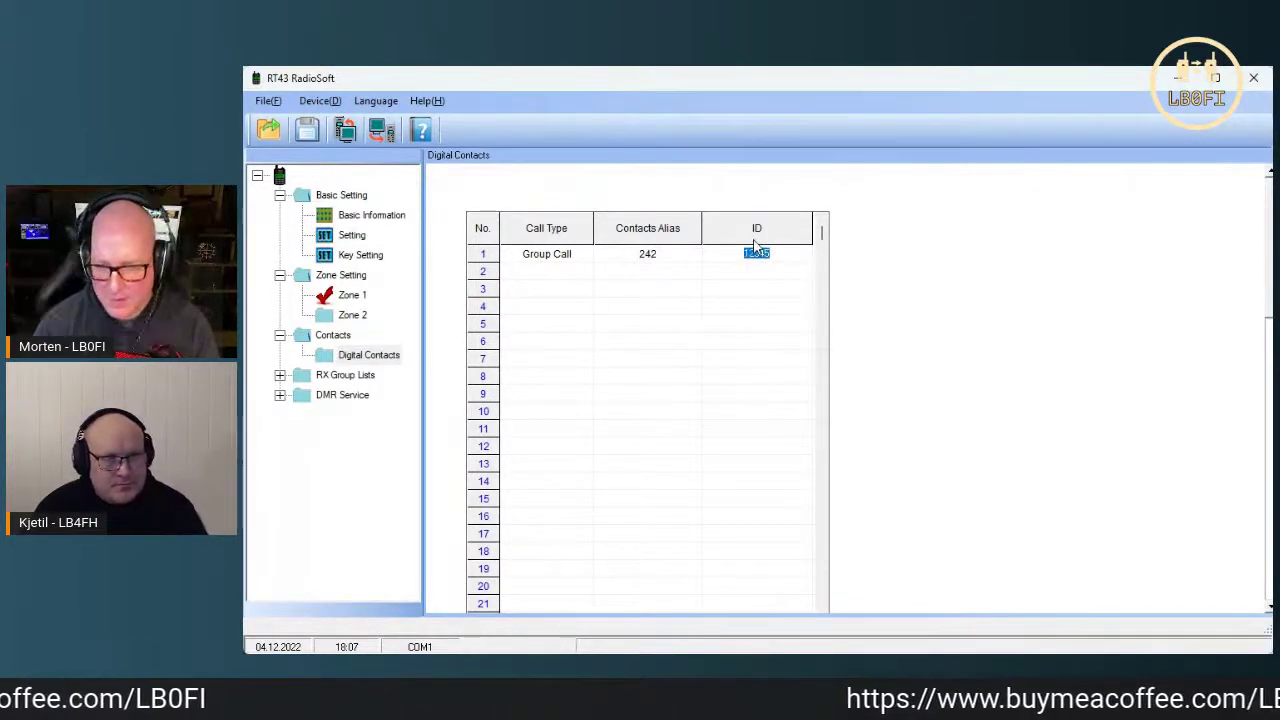
{"action": "type", "text": "242"}
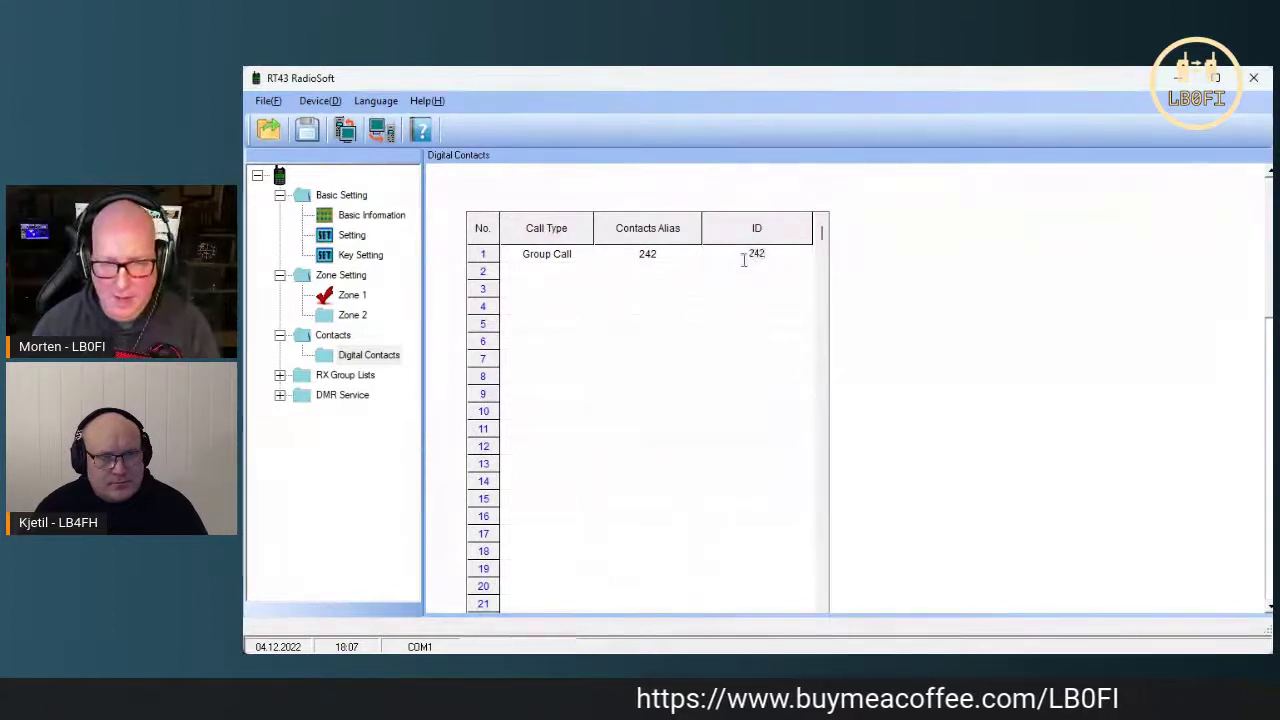
Add a second Group Call contact with alias 91.
{"action": "left_click", "coordinate": [528, 277]}
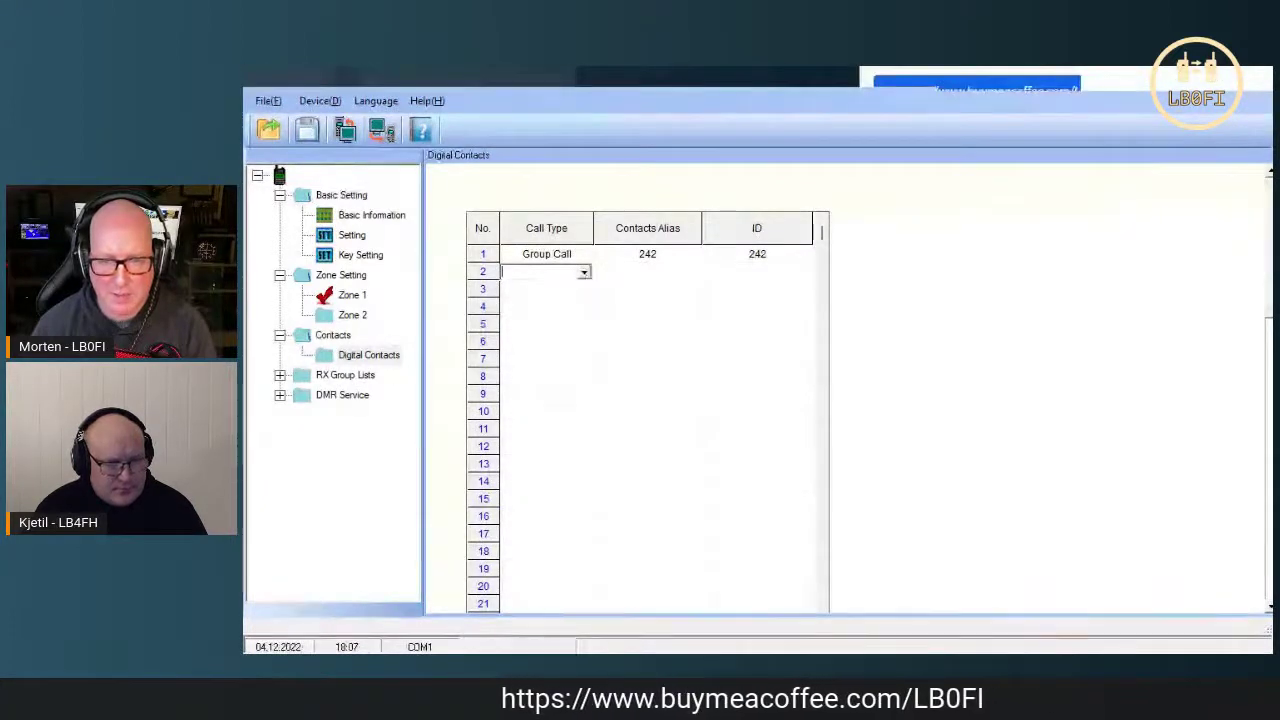
{"action": "left_click", "coordinate": [633, 270]}
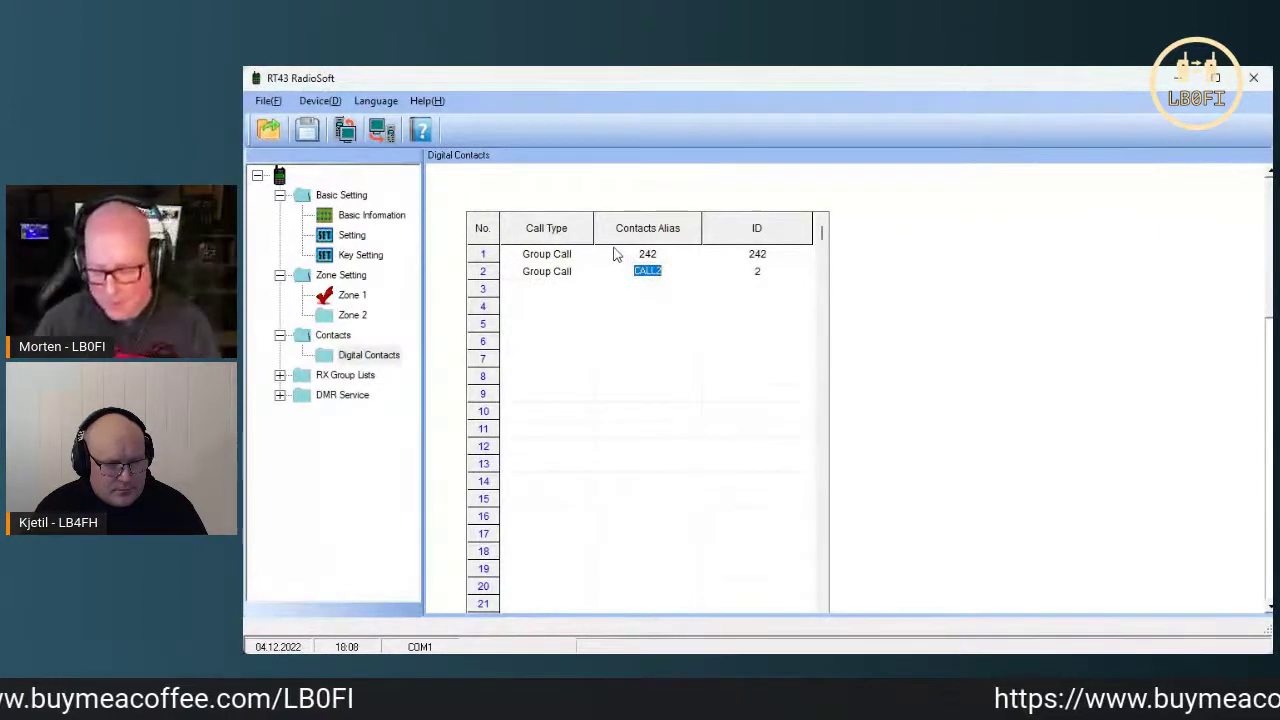
{"action": "type", "text": "9"}
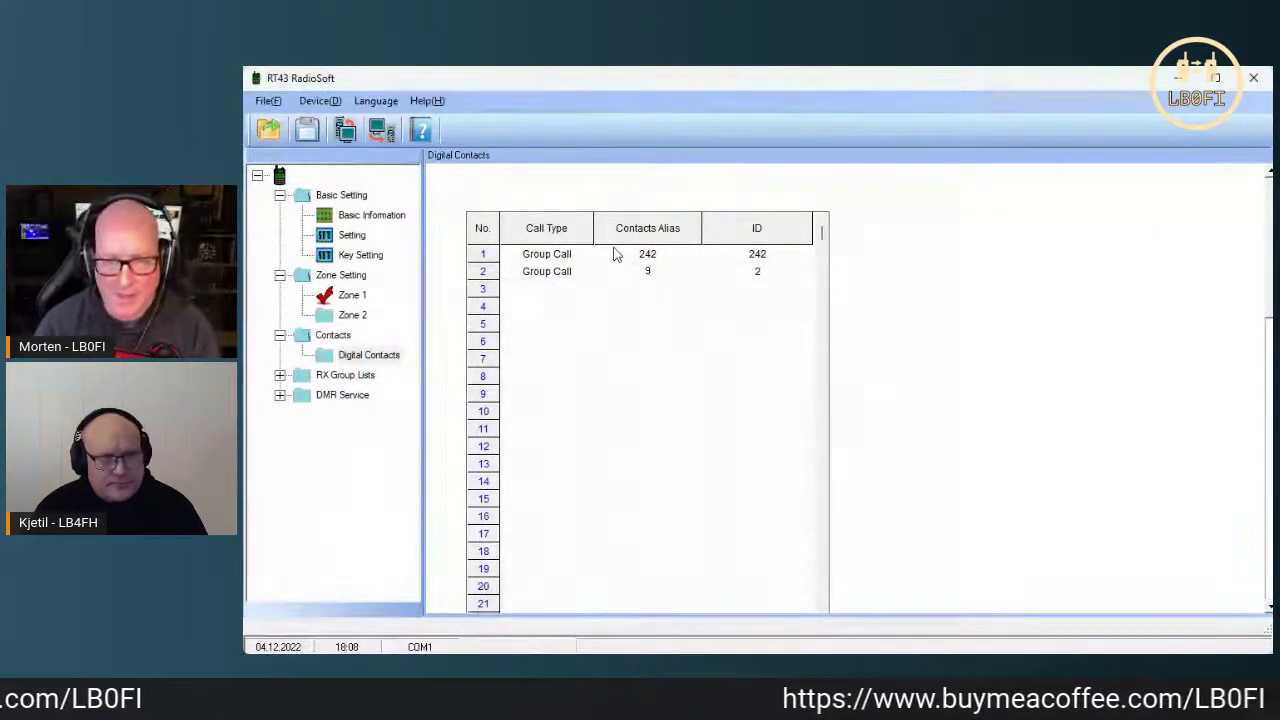
{"action": "type", "text": "1"}
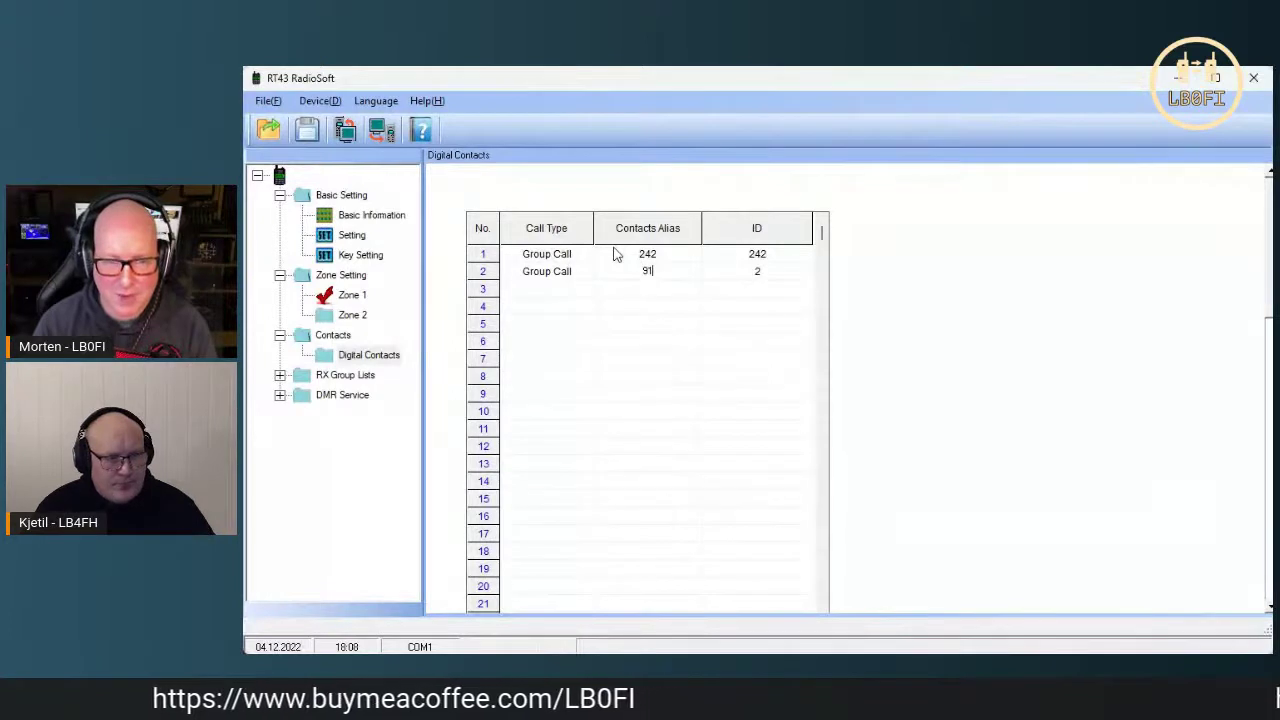
{"action": "key", "text": "Return"}
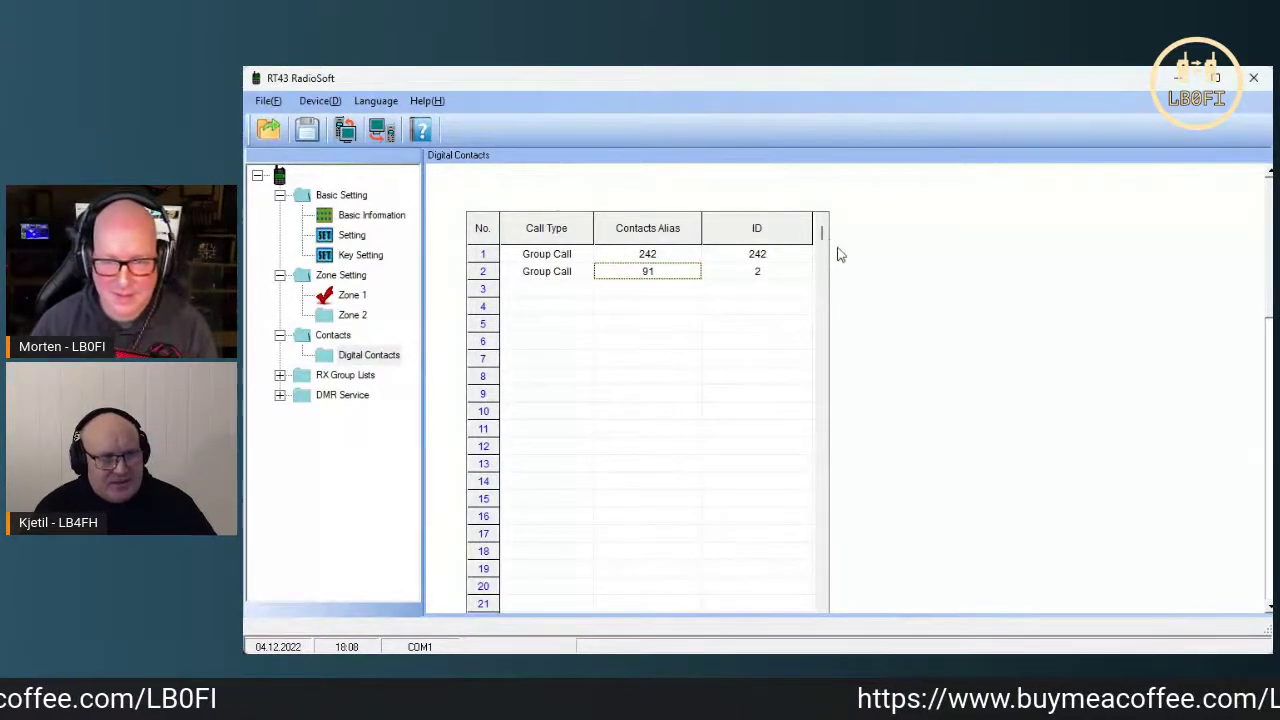
Set contact 91's ID to 91 and add Group Call contact Toads with ID 3192083.
{"action": "left_click", "coordinate": [768, 271]}
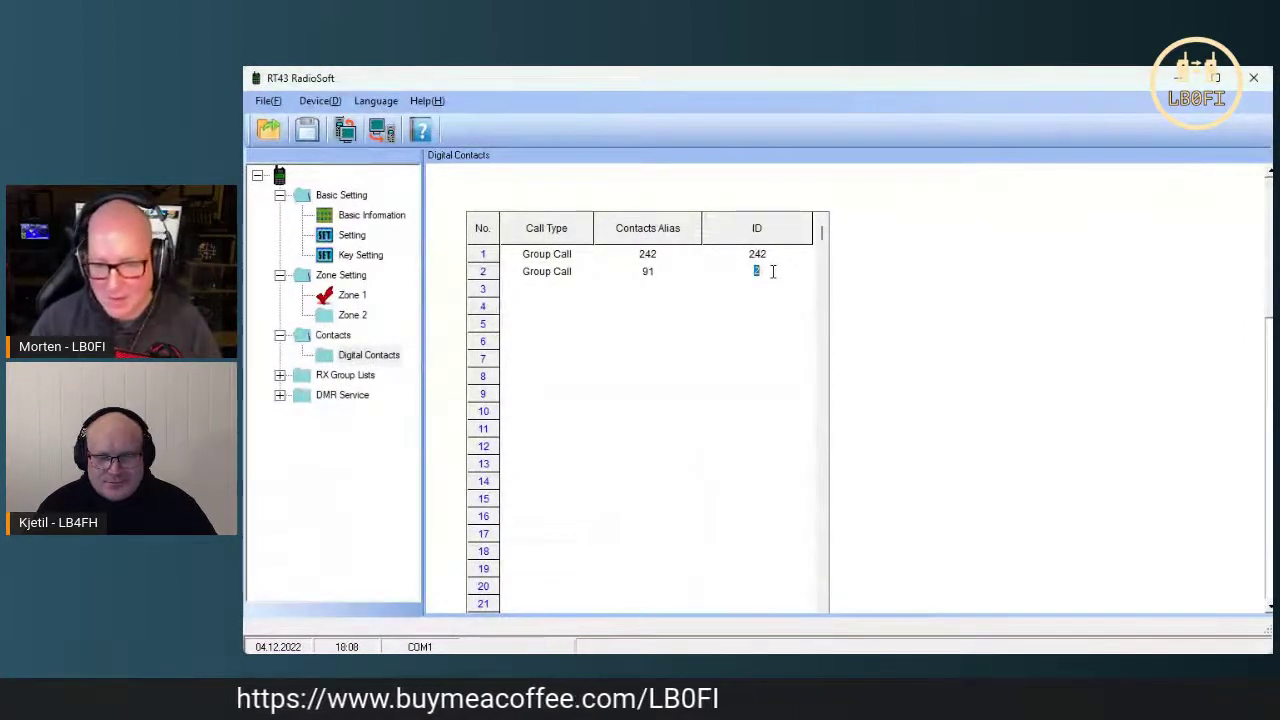
{"action": "left_click", "coordinate": [575, 289]}
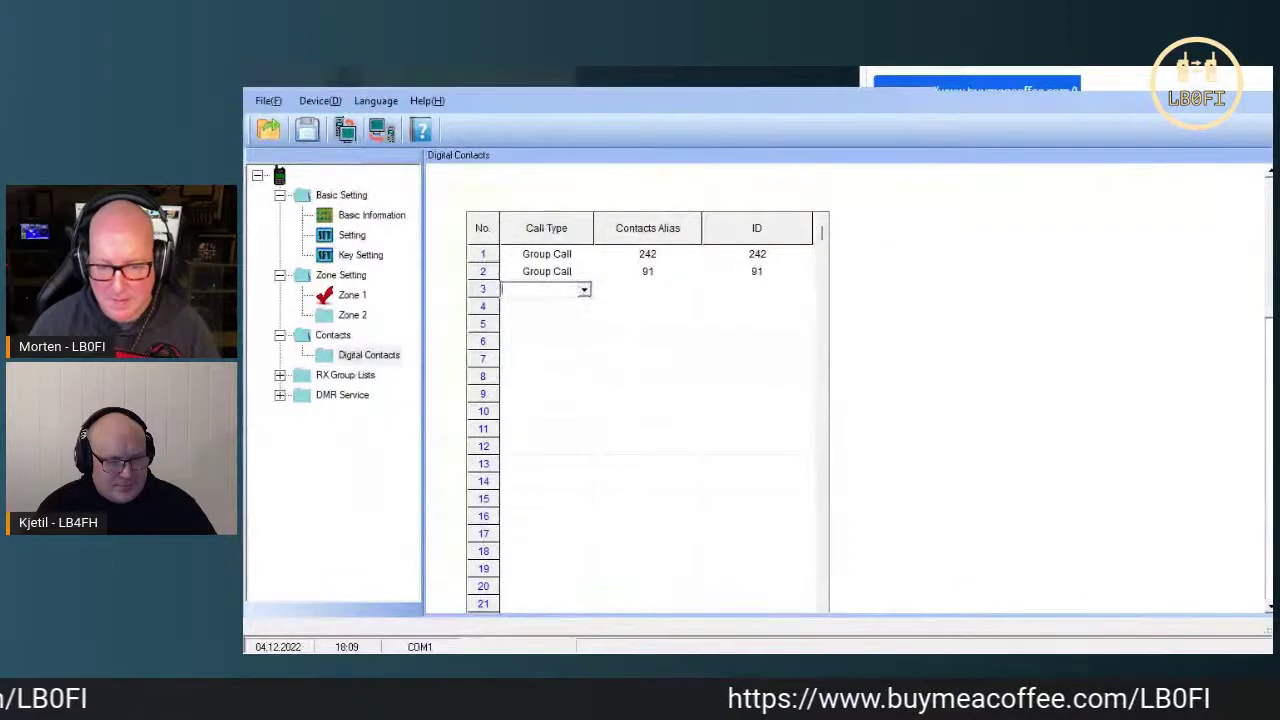
{"action": "left_click", "coordinate": [572, 311]}
{"action": "key", "text": "Tab"}
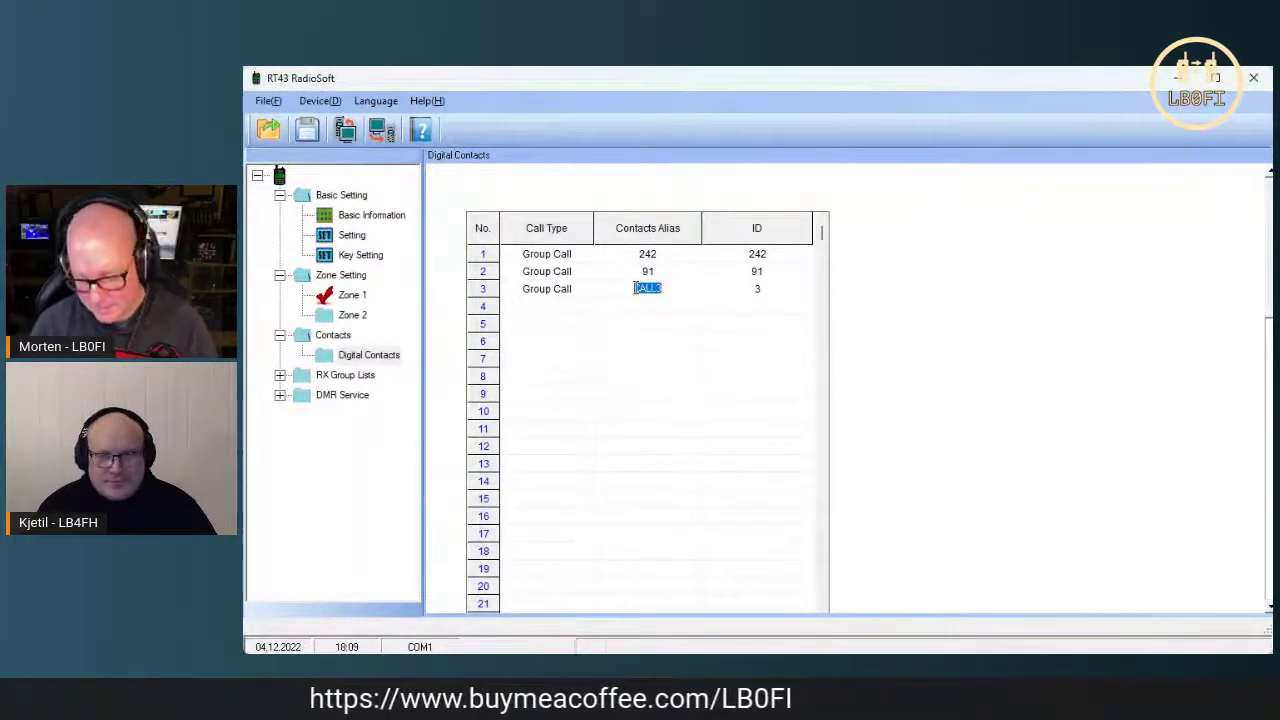
{"action": "type", "text": "Toads"}
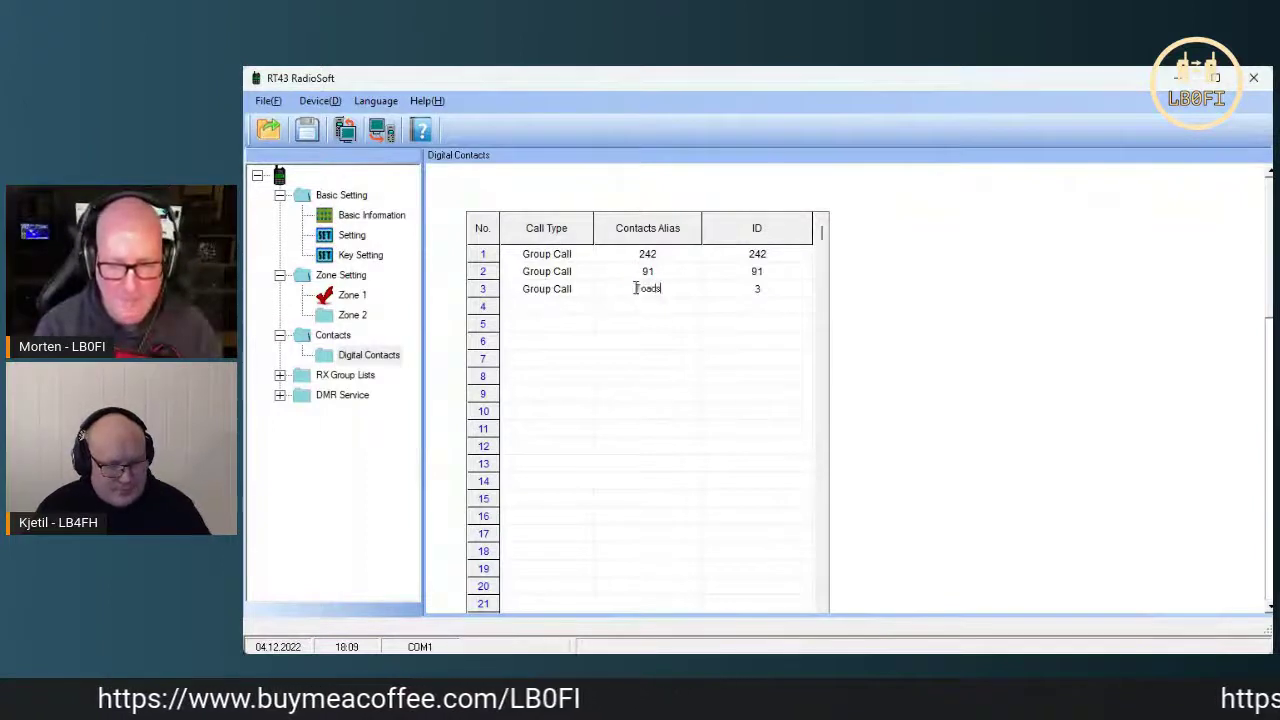
{"action": "left_click", "coordinate": [750, 289]}
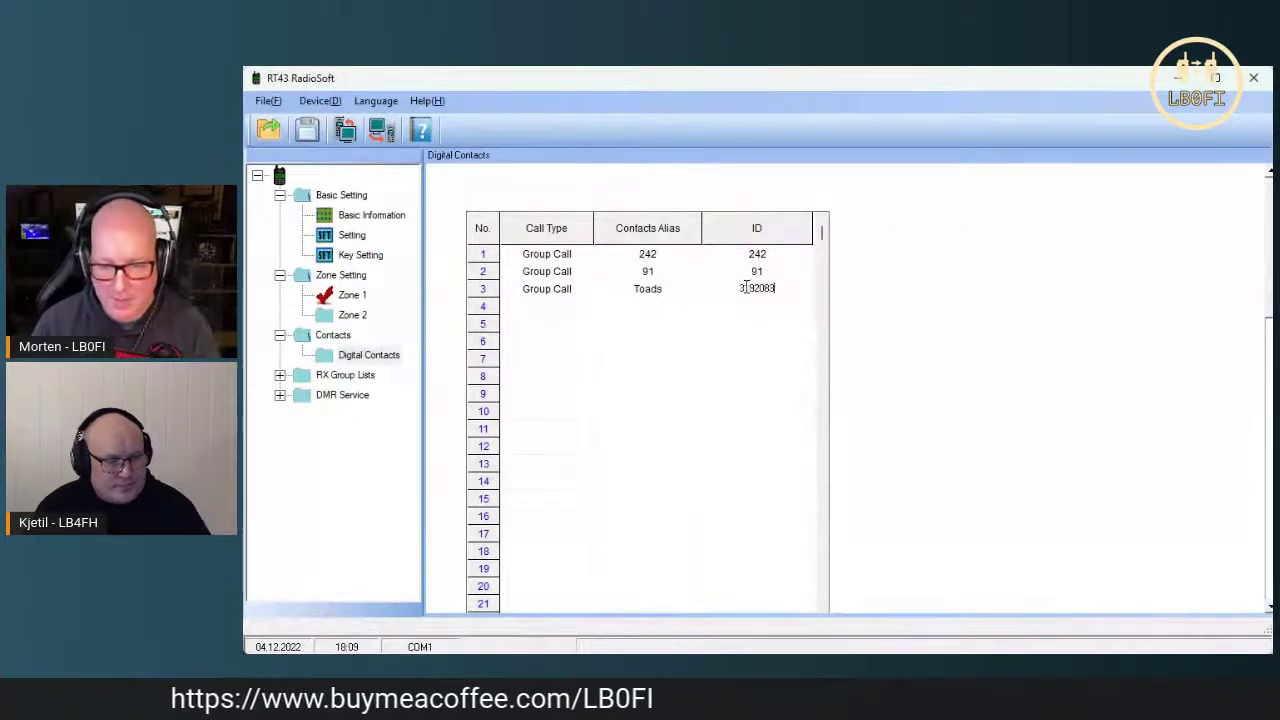
{"action": "left_click", "coordinate": [580, 312]}
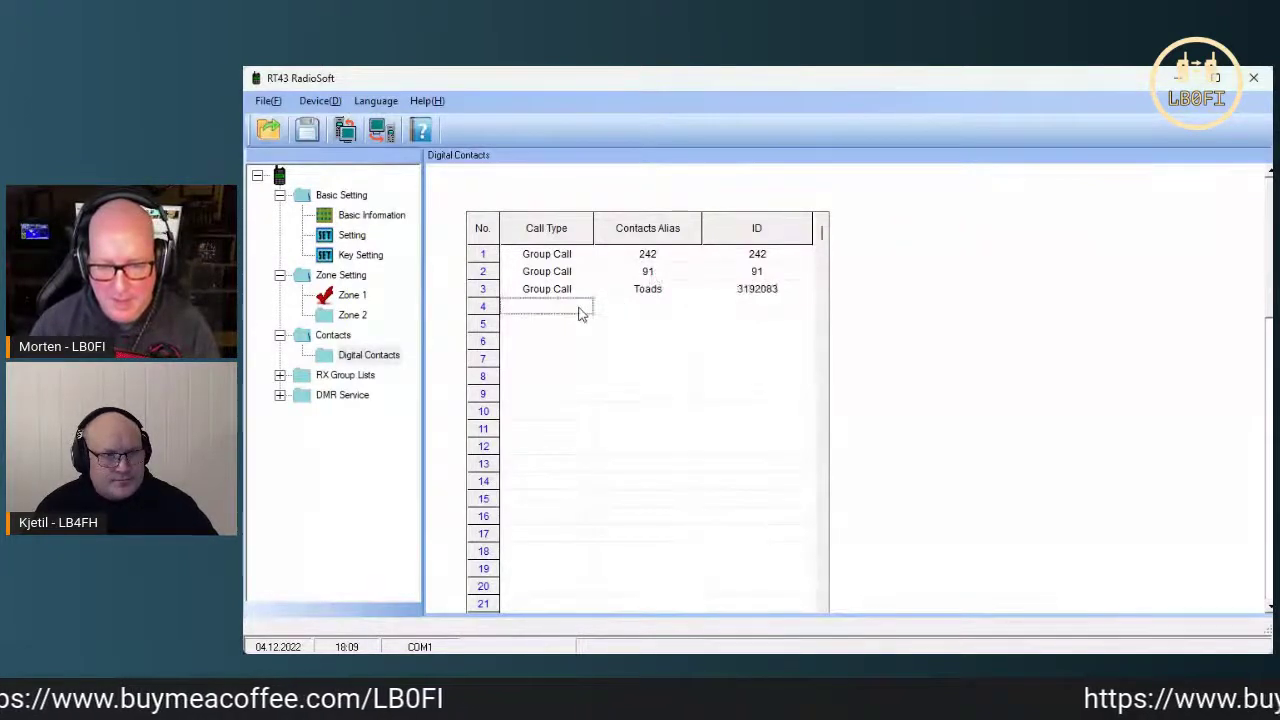
Add Group Call contact DISC with ID 4000.
{"action": "left_click", "coordinate": [580, 311]}
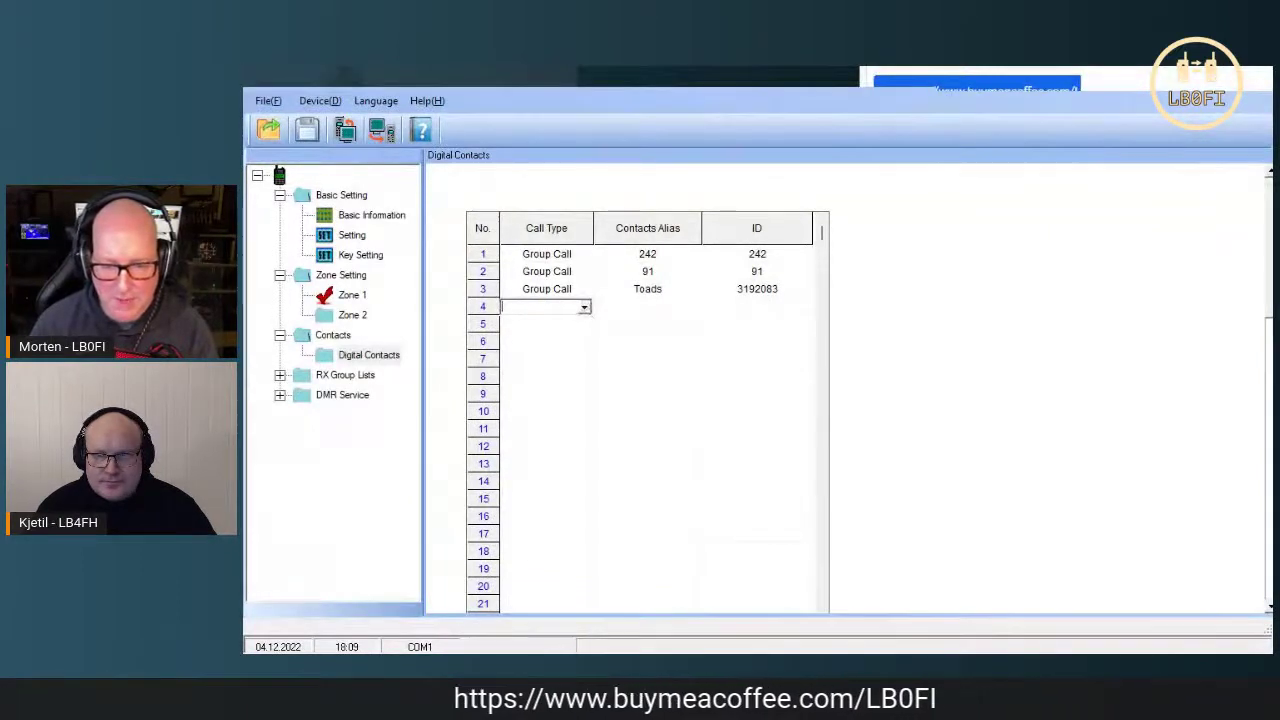
{"action": "left_click", "coordinate": [652, 308]}
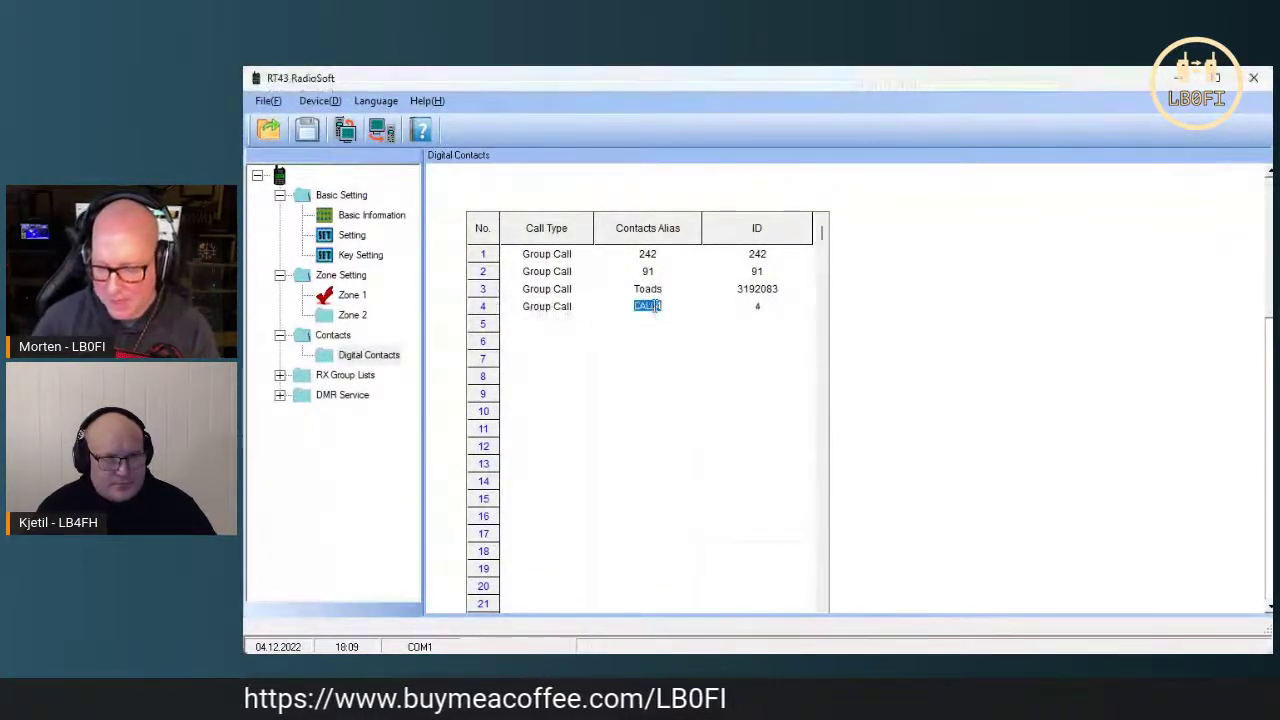
{"action": "type", "text": "DIS"}
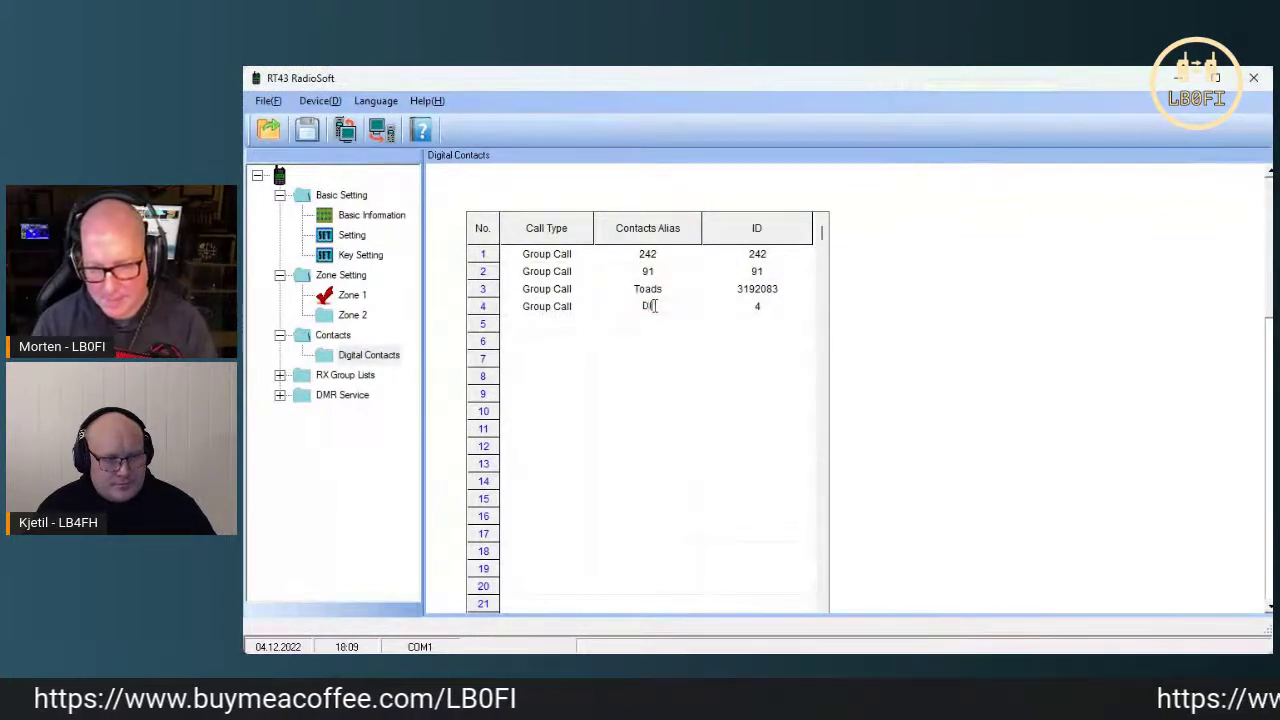
{"action": "type", "text": "C"}
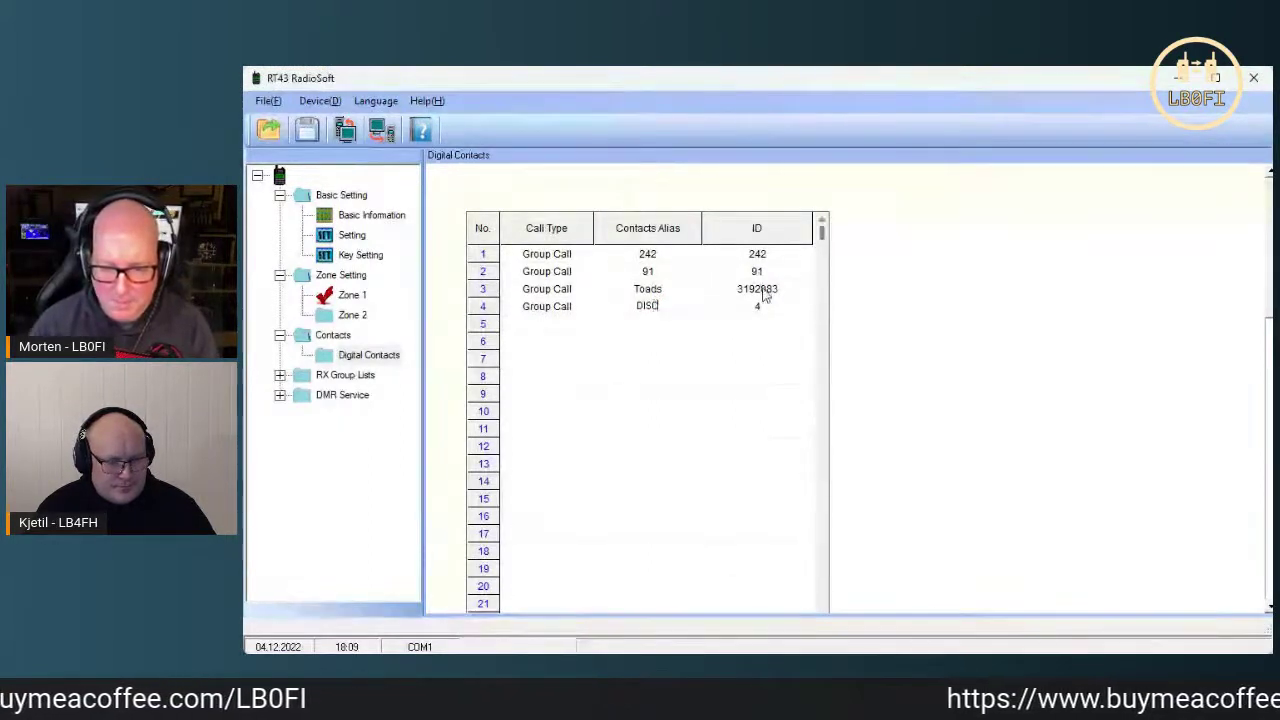
{"action": "left_click", "coordinate": [760, 308]}
{"action": "type", "text": "4000"}
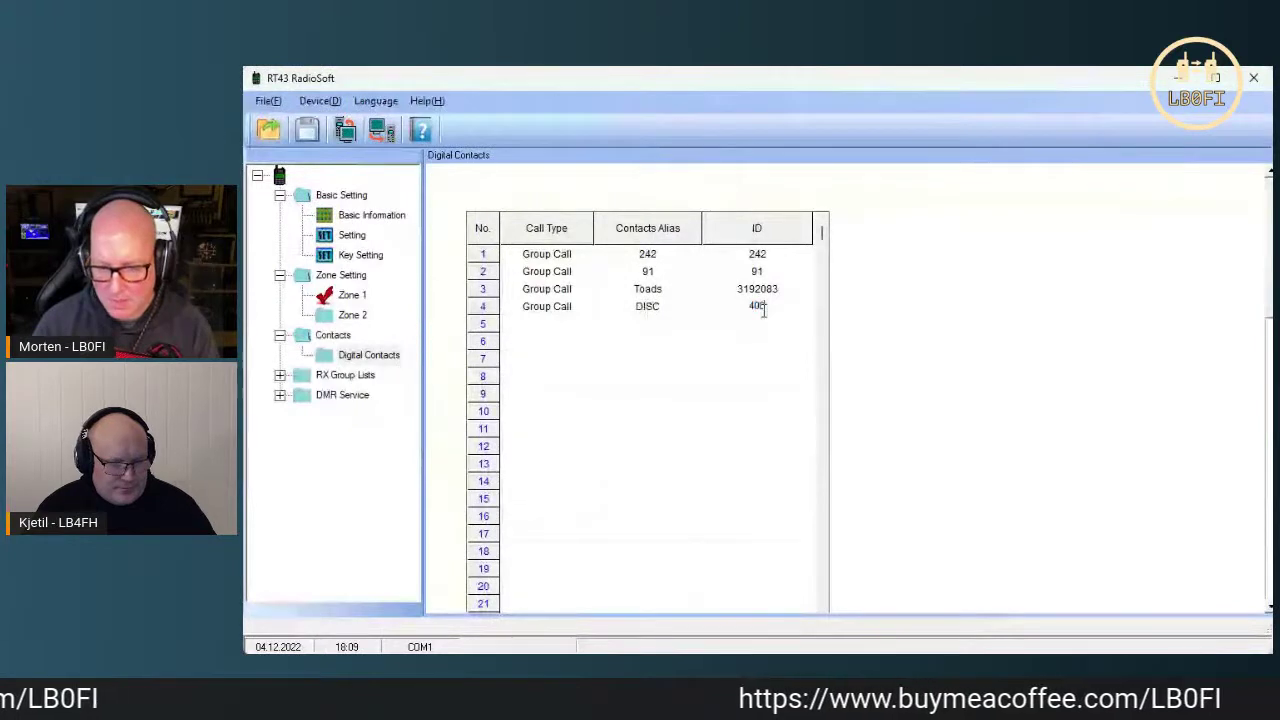
{"action": "left_click", "coordinate": [562, 327]}
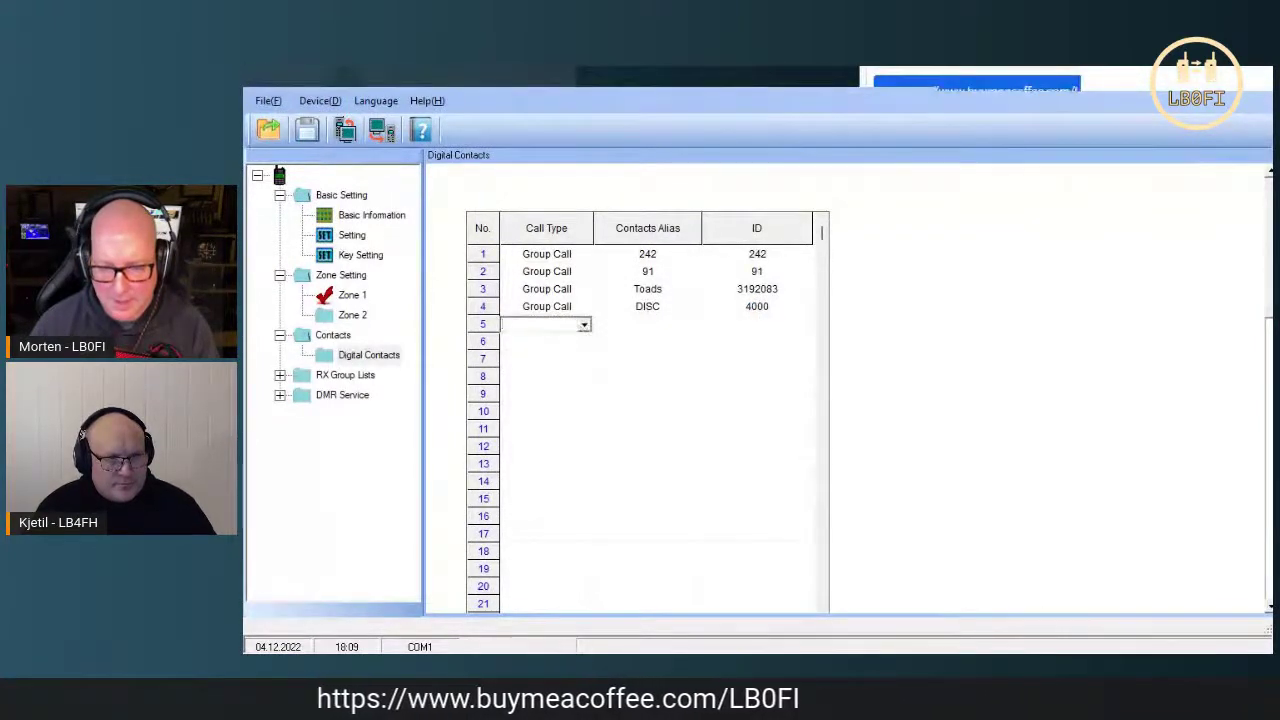
Add Individual Call contact Parrot with ID 242997.
{"action": "left_click", "coordinate": [643, 325]}
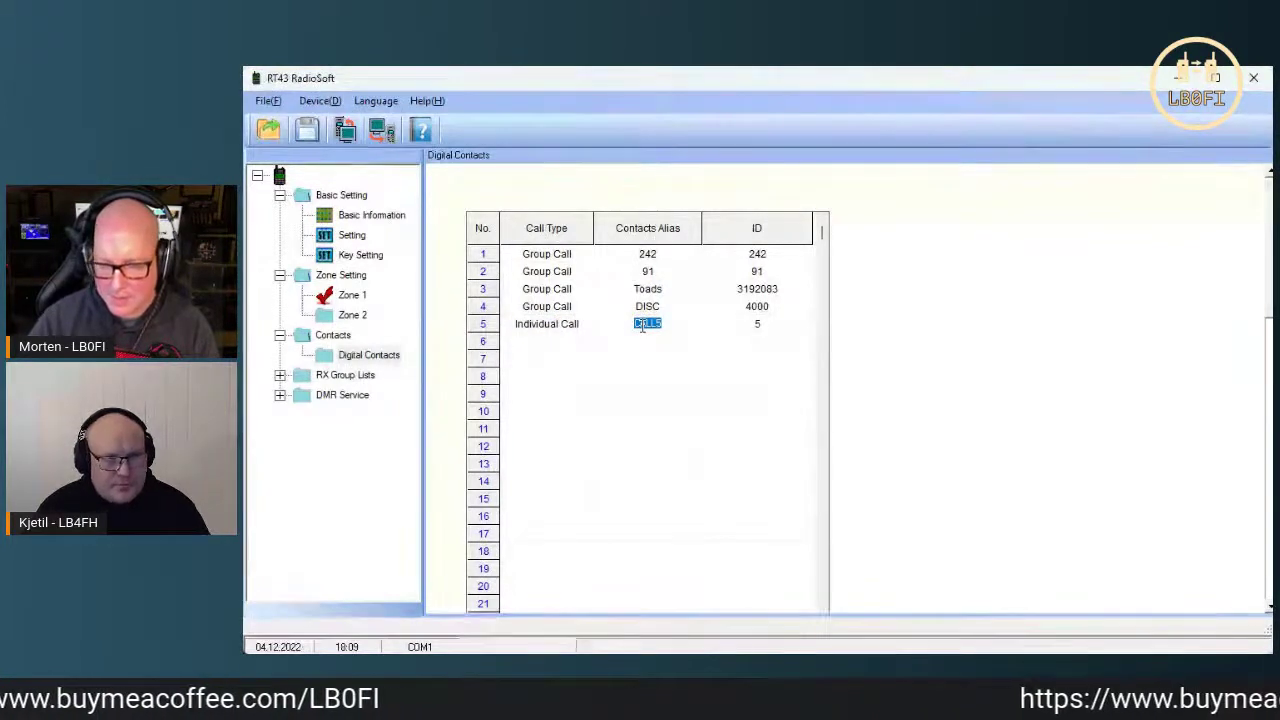
{"action": "type", "text": "P"}
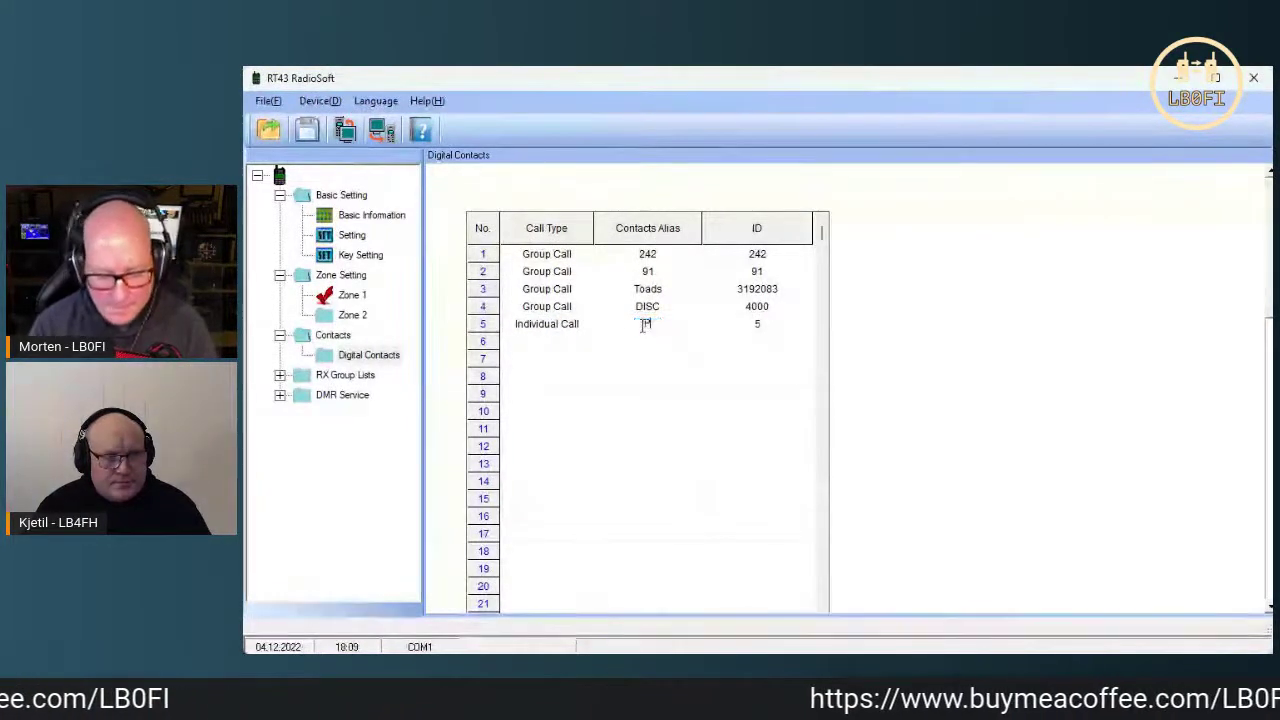
{"action": "type", "text": "atr"}
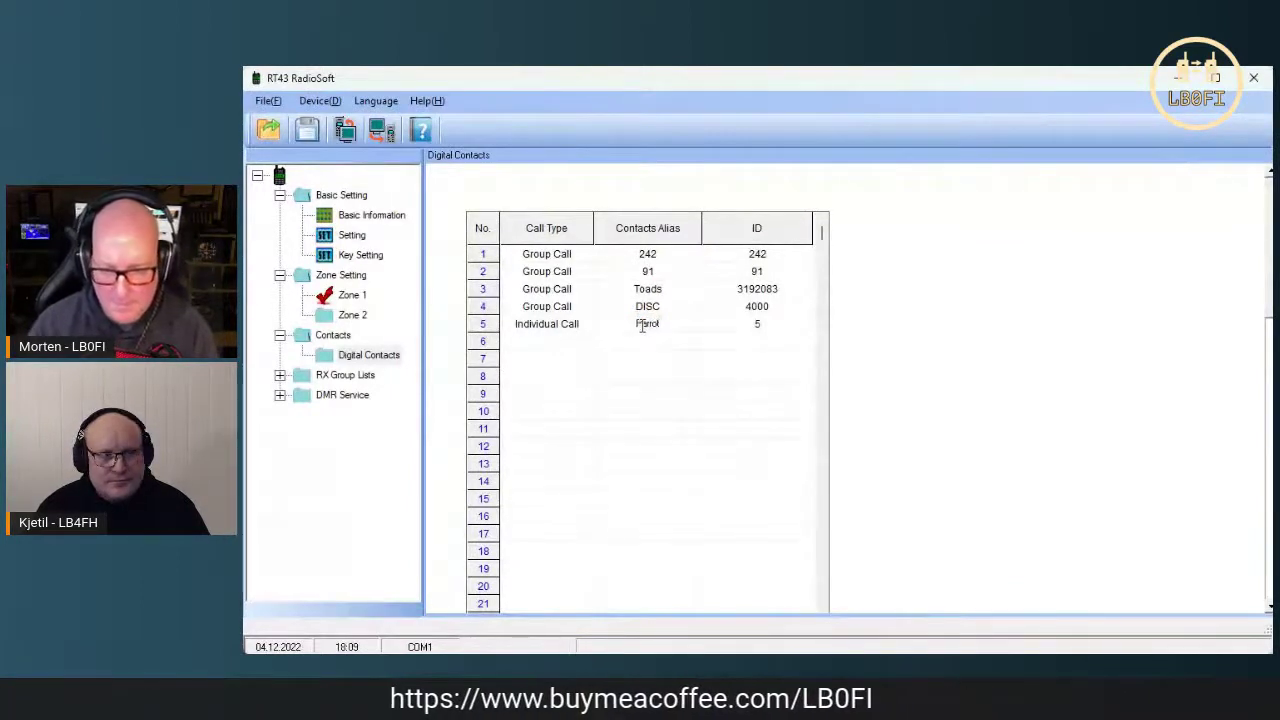
{"action": "left_click", "coordinate": [757, 328]}
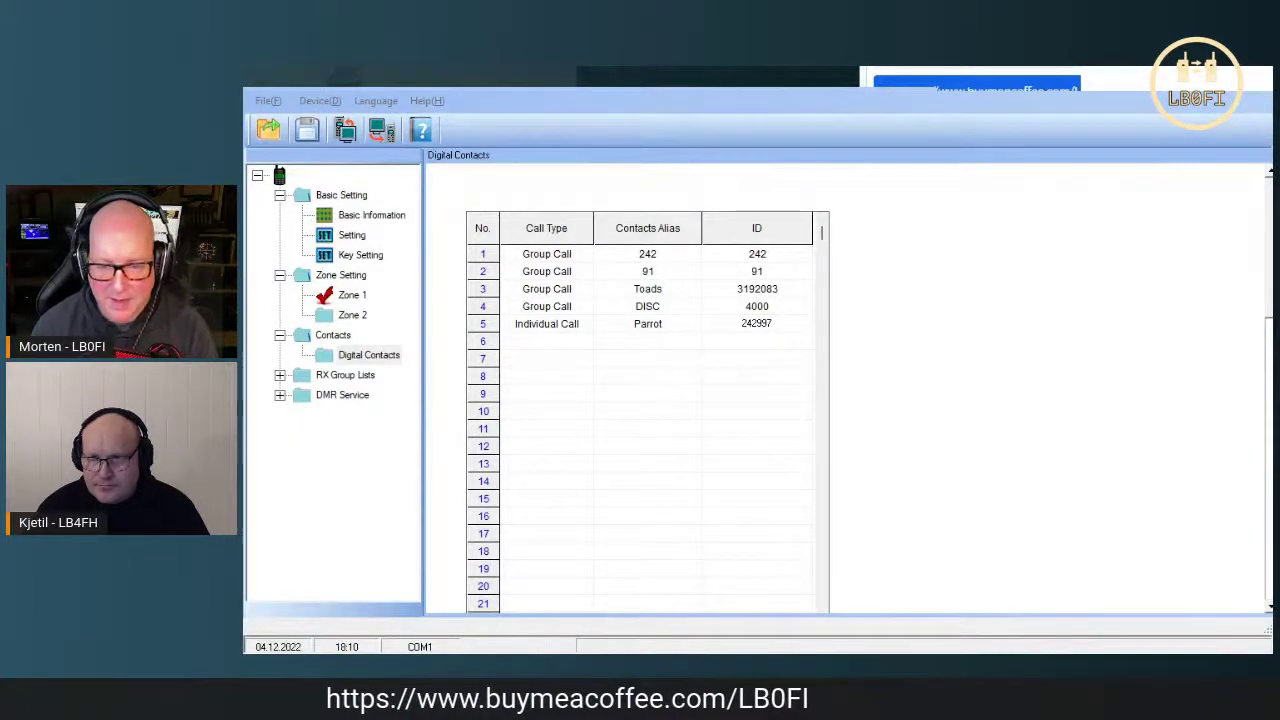
{"action": "left_click", "coordinate": [563, 343]}
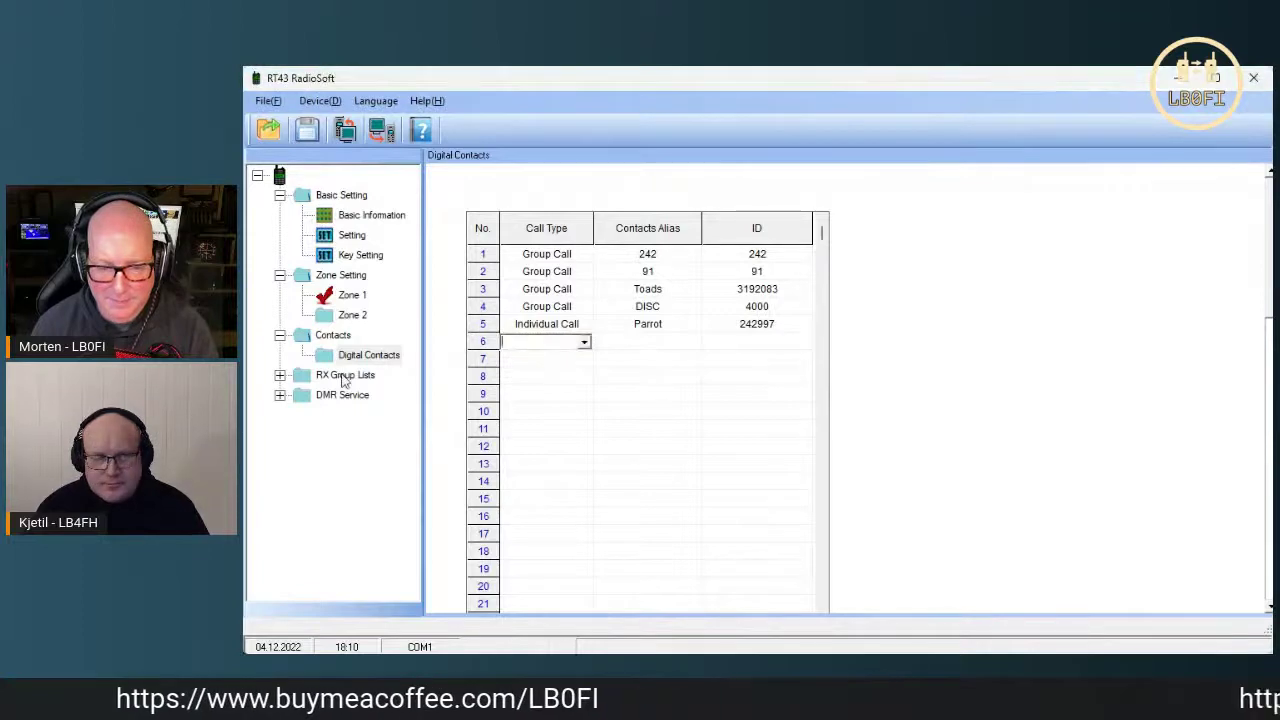
{"action": "left_click", "coordinate": [280, 375]}
Add a third RX group list, list3, under RX Group Lists.
{"action": "left_click", "coordinate": [343, 377]}
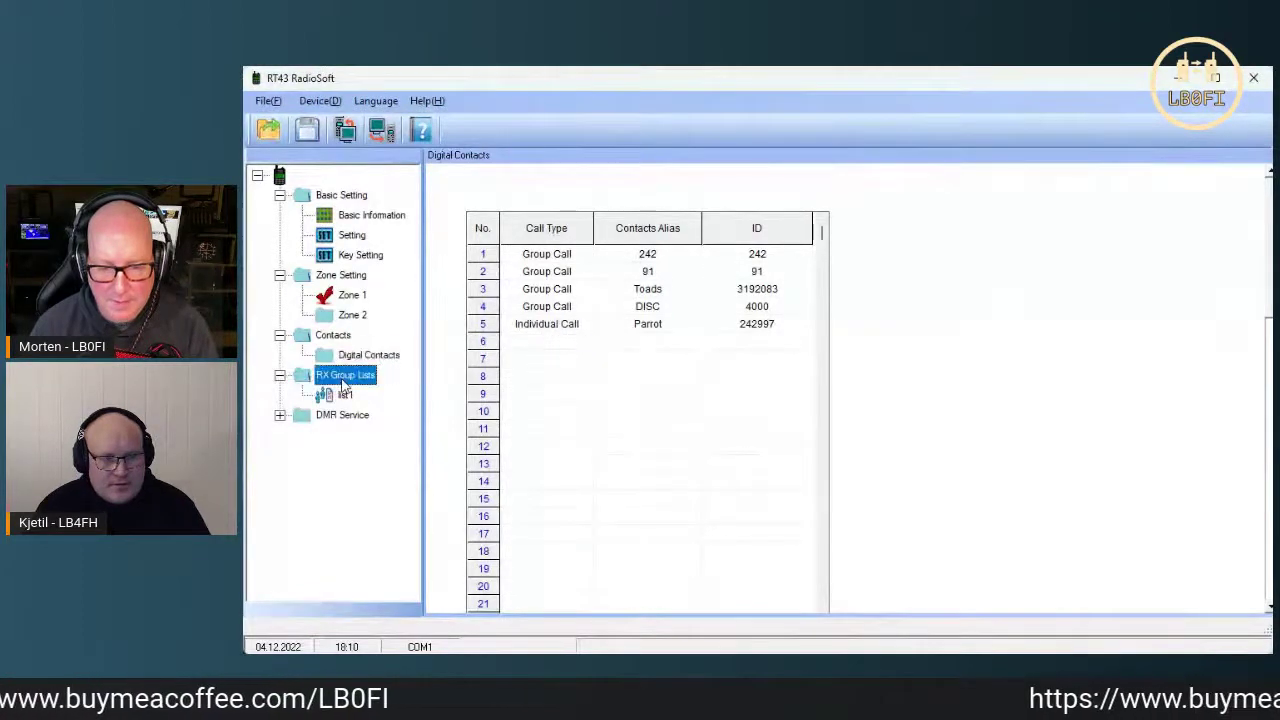
{"action": "left_click", "coordinate": [350, 397]}
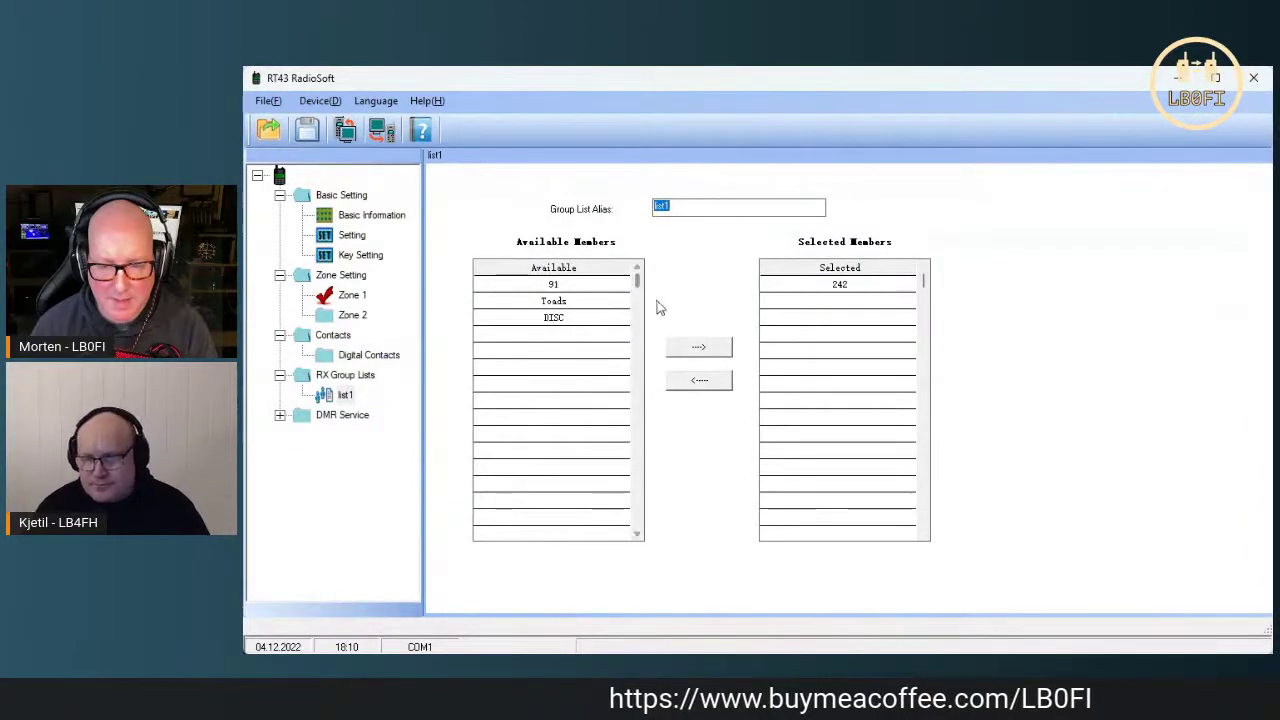
{"action": "left_click", "coordinate": [352, 377]}
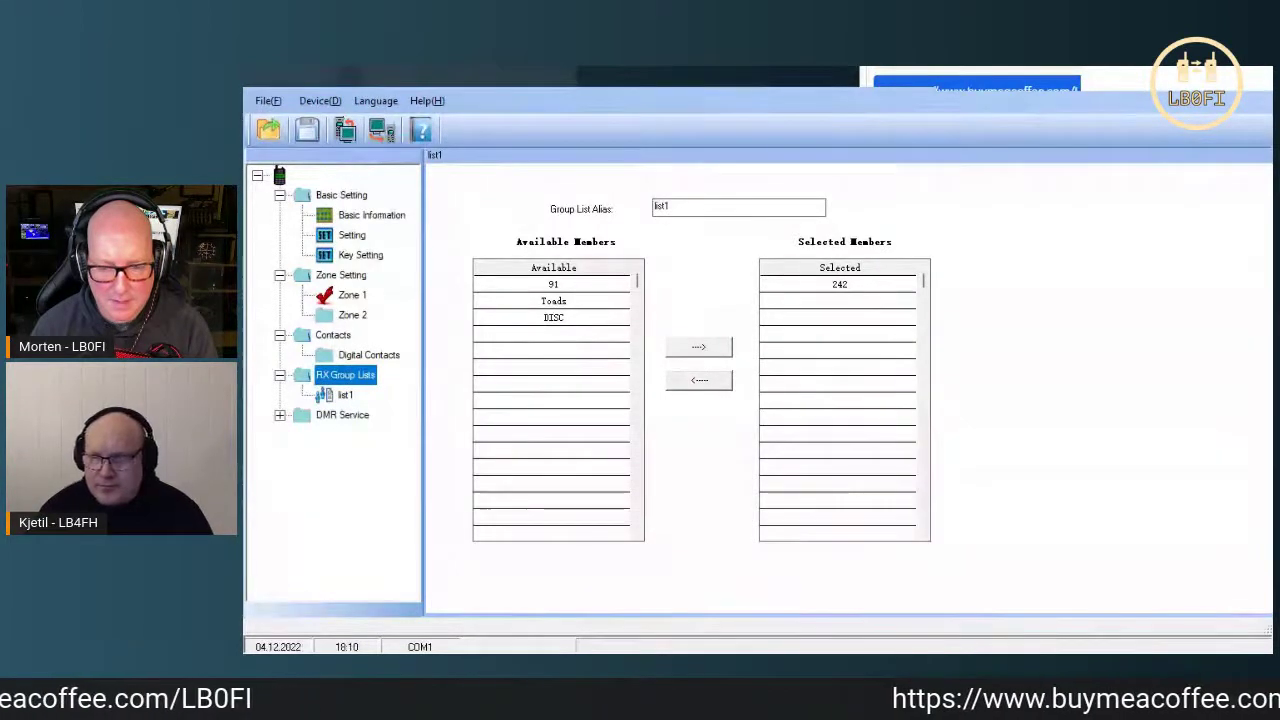
{"action": "left_click", "coordinate": [357, 378]}
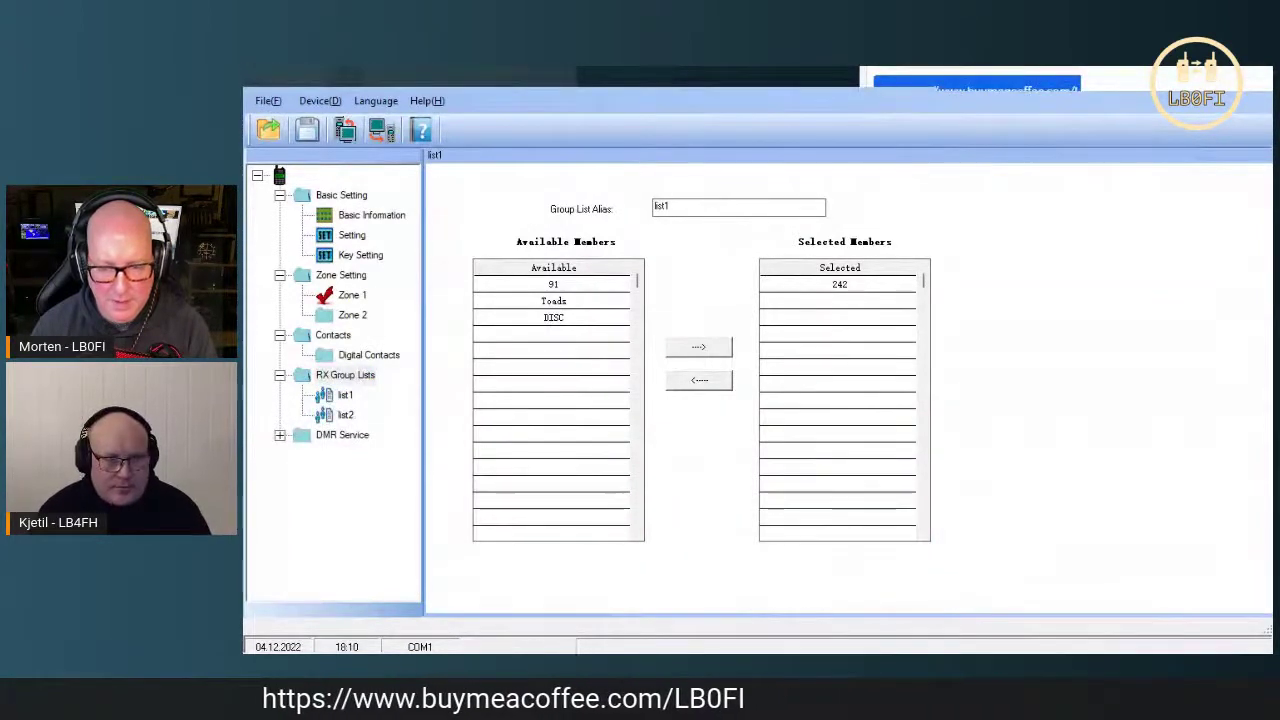
{"action": "left_click", "coordinate": [419, 388]}
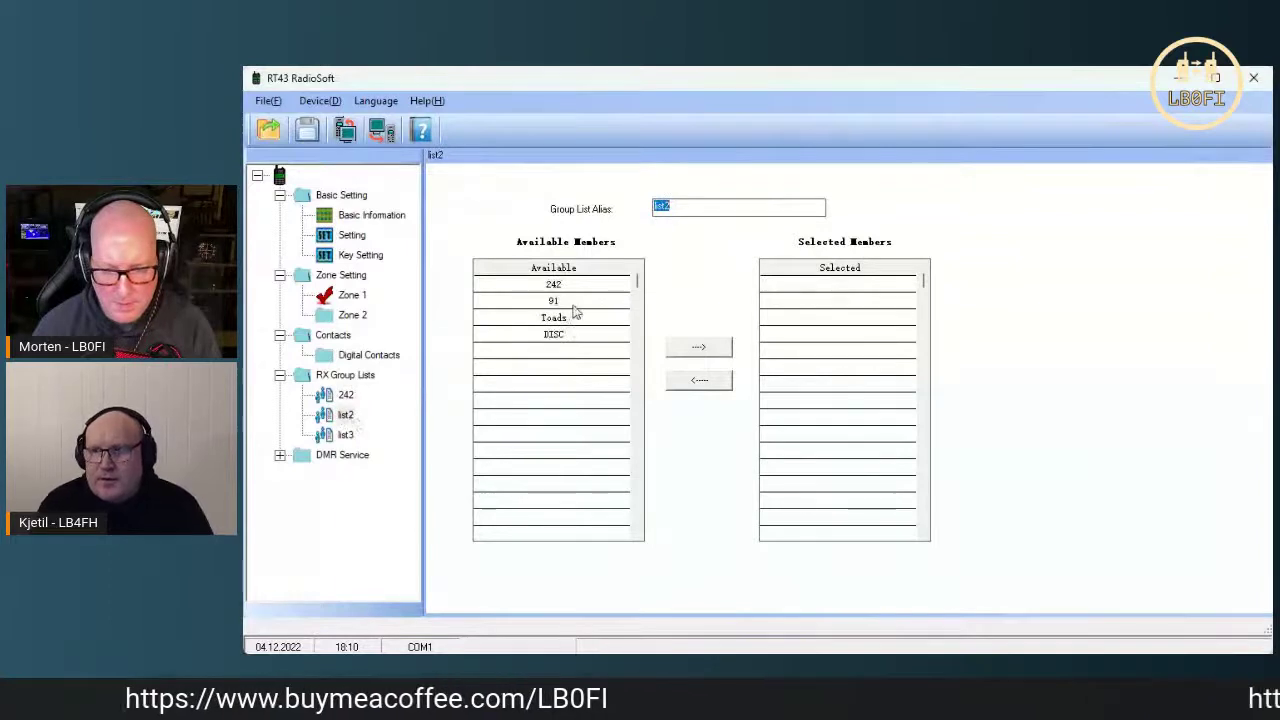
Move contact 91 into list2's members and Toads into list3's members.
{"action": "left_click", "coordinate": [575, 302]}
{"action": "left_click", "coordinate": [698, 346]}
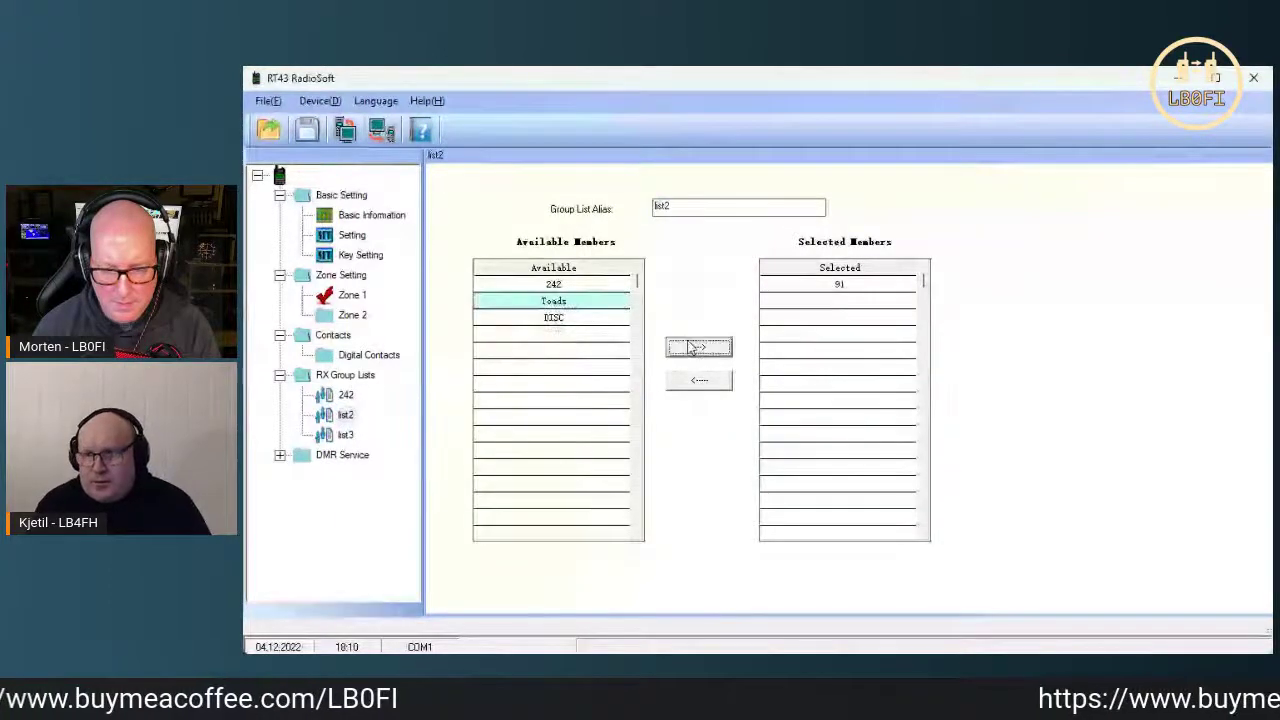
{"action": "left_click", "coordinate": [345, 434]}
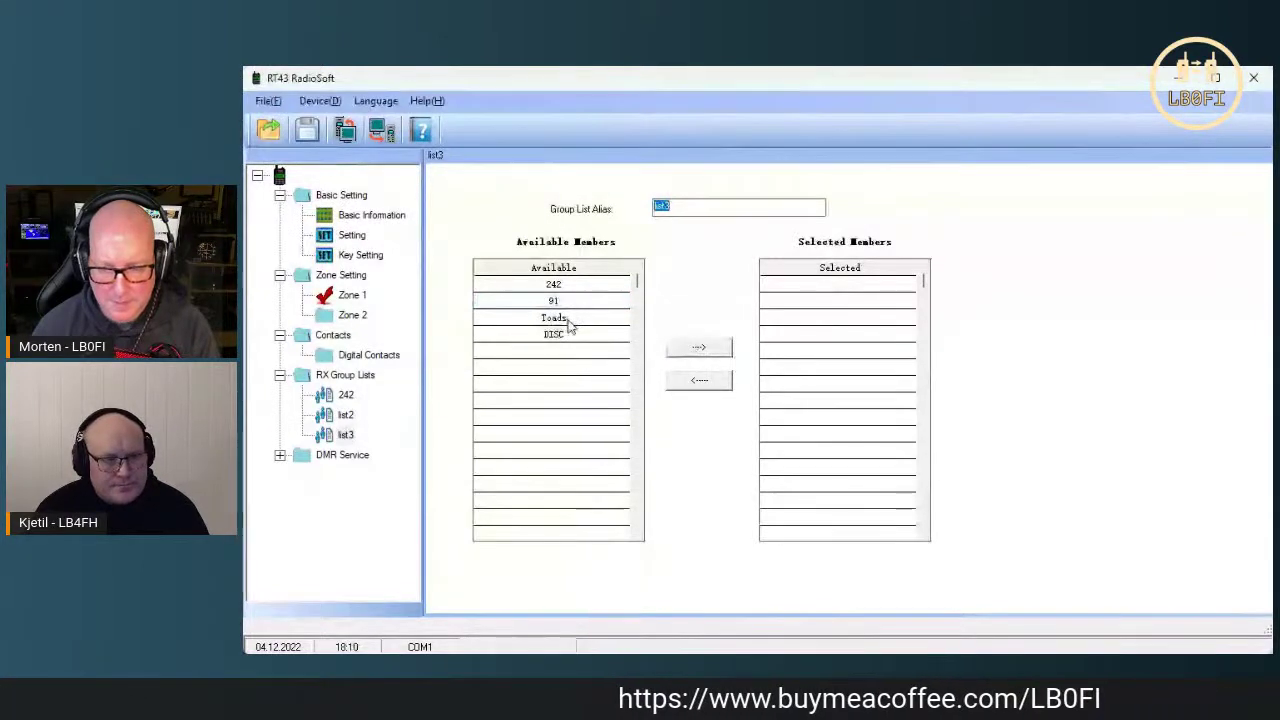
{"action": "left_click", "coordinate": [686, 352]}
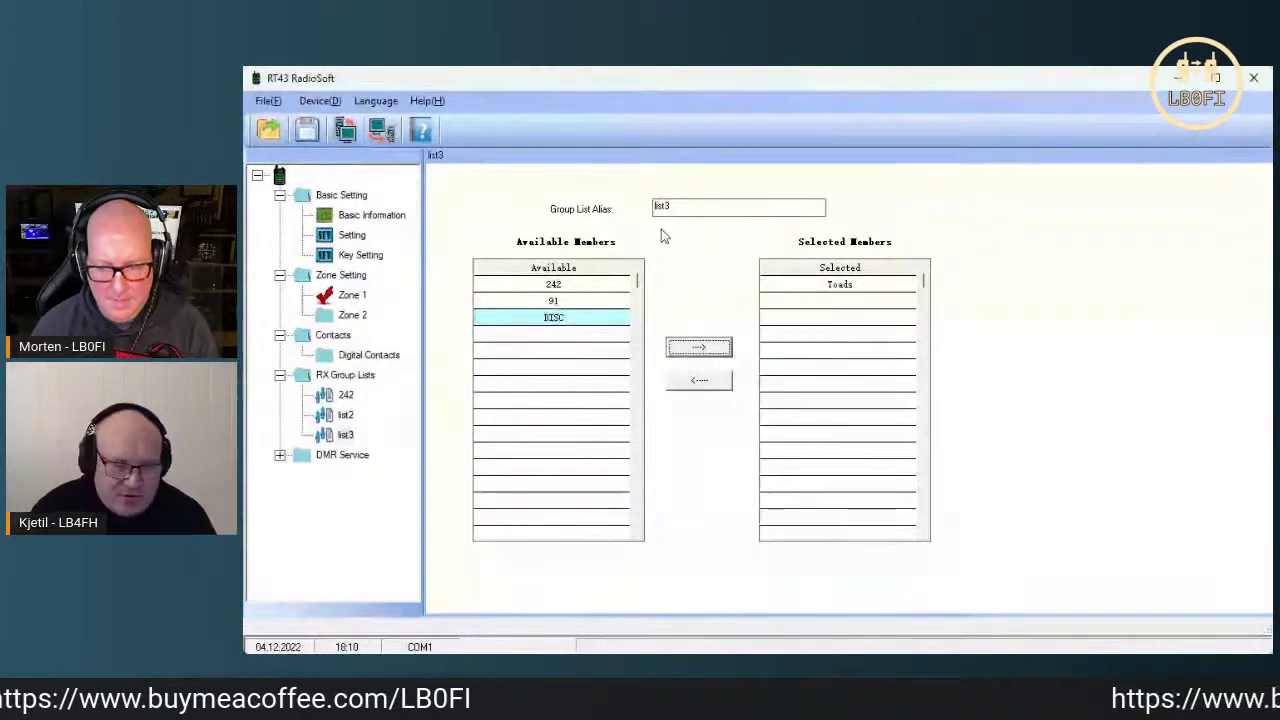
Rename RX group lists list2 to 91 and list3 to Toads, then return to Digital Contacts.
{"action": "left_click", "coordinate": [348, 416]}
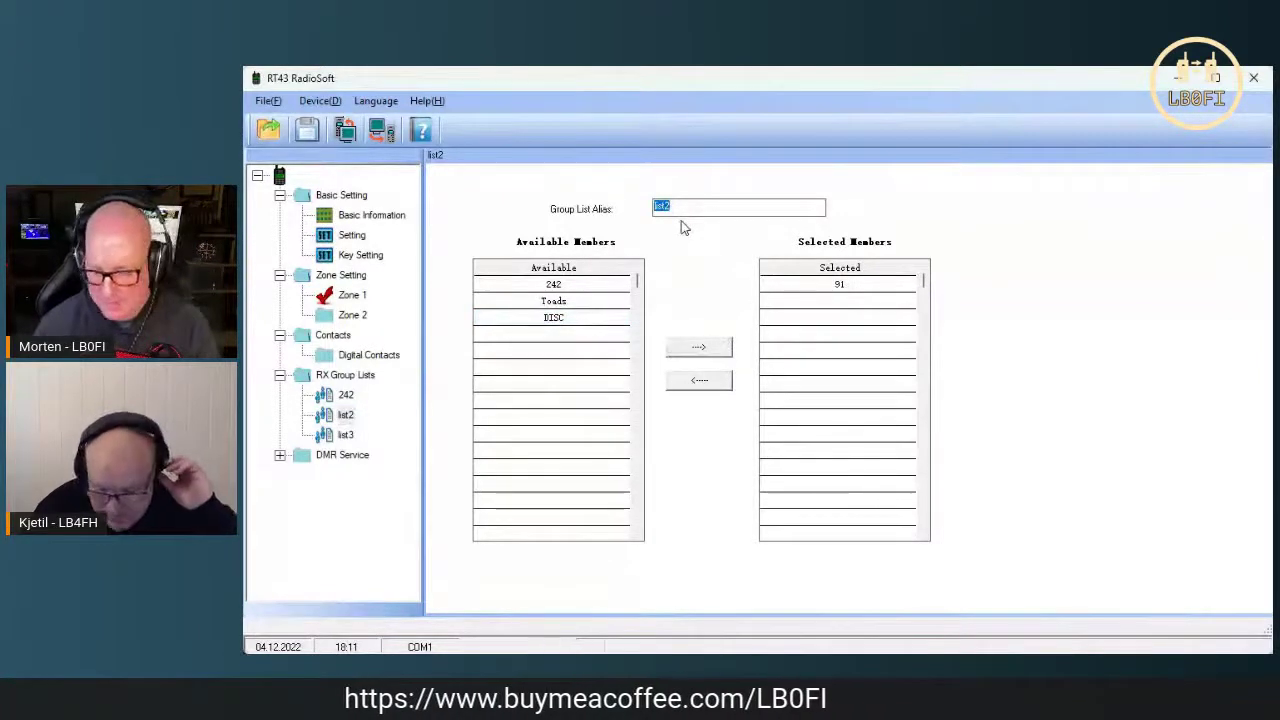
{"action": "type", "text": "9"}
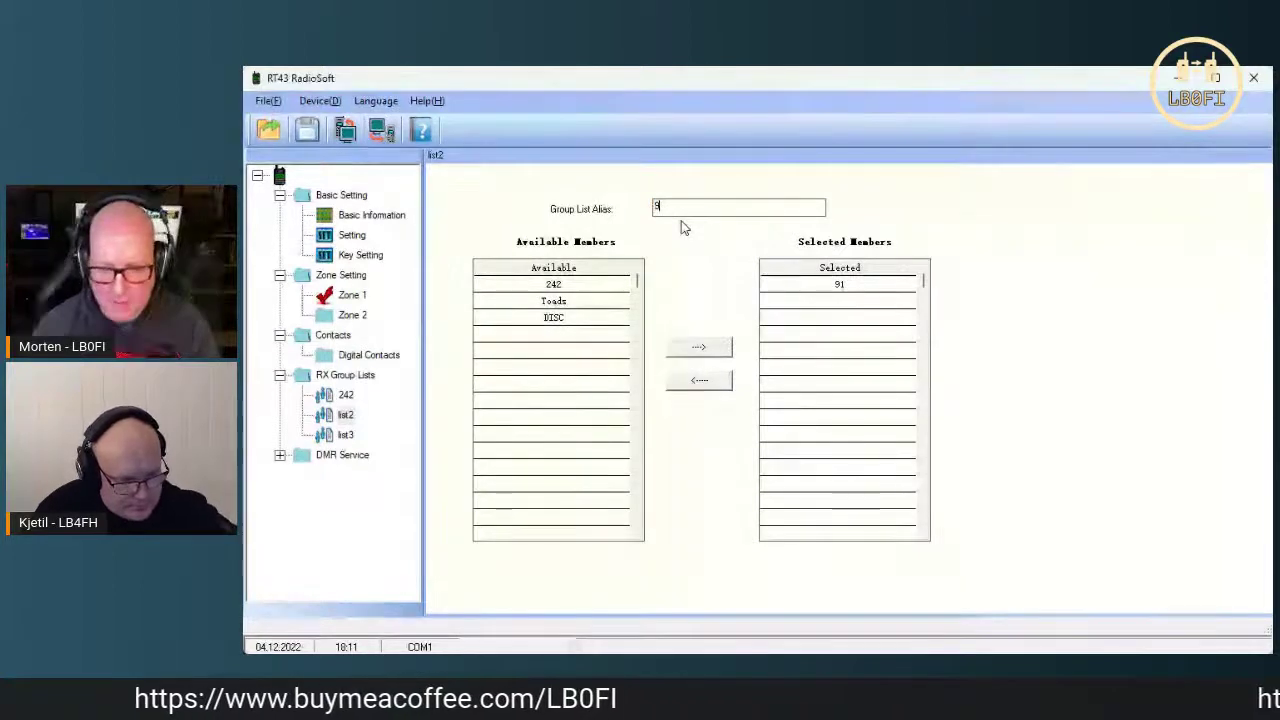
{"action": "type", "text": "1"}
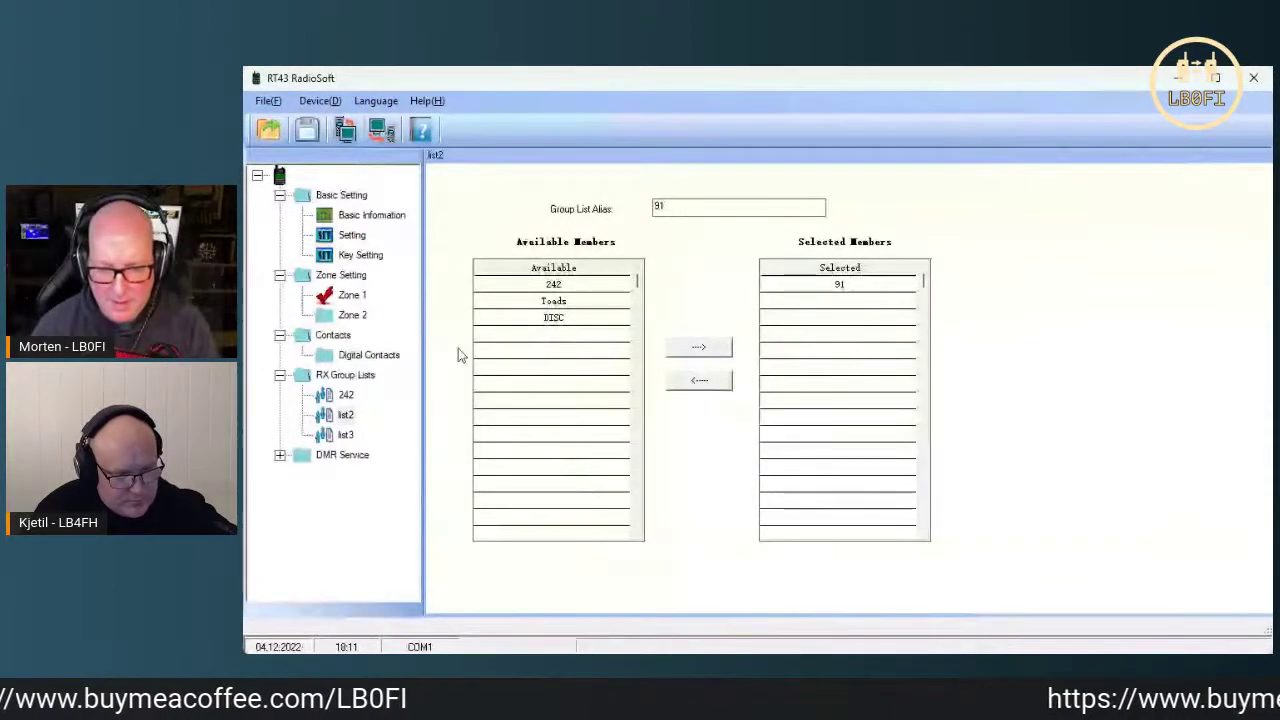
{"action": "left_click", "coordinate": [345, 434]}
{"action": "type", "text": "T"}
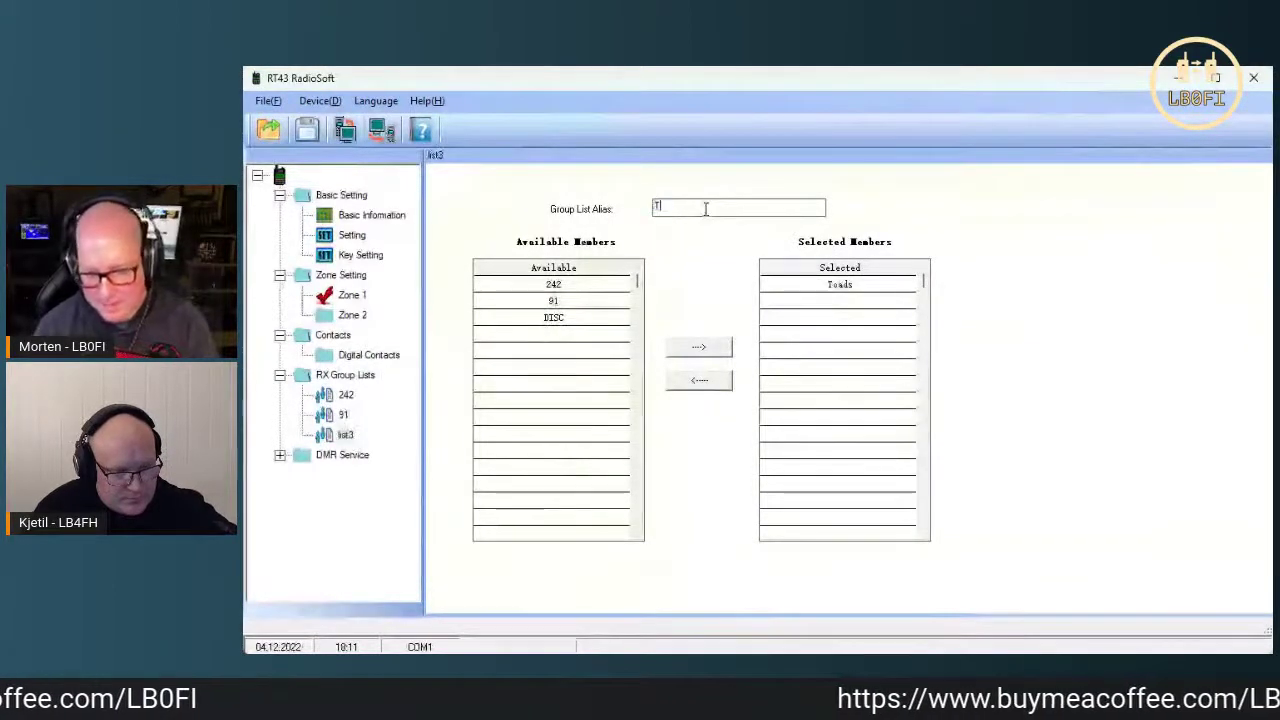
{"action": "type", "text": "oads"}
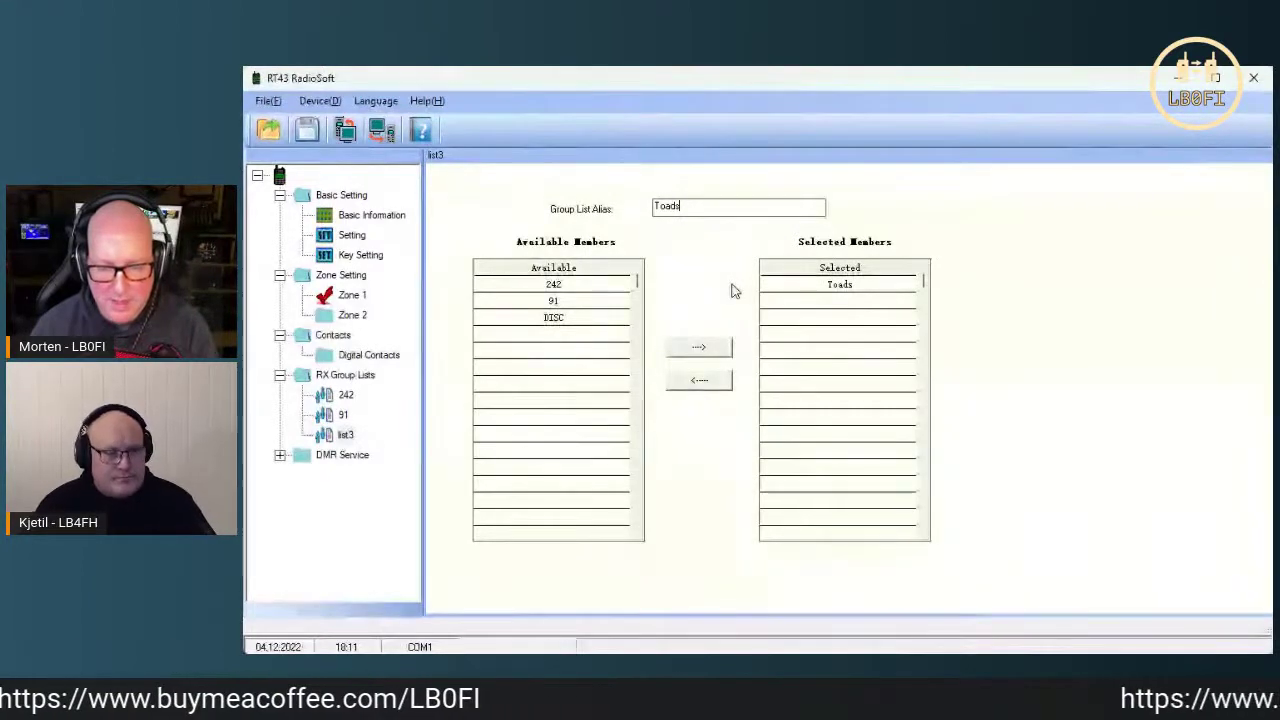
{"action": "left_click", "coordinate": [343, 414]}
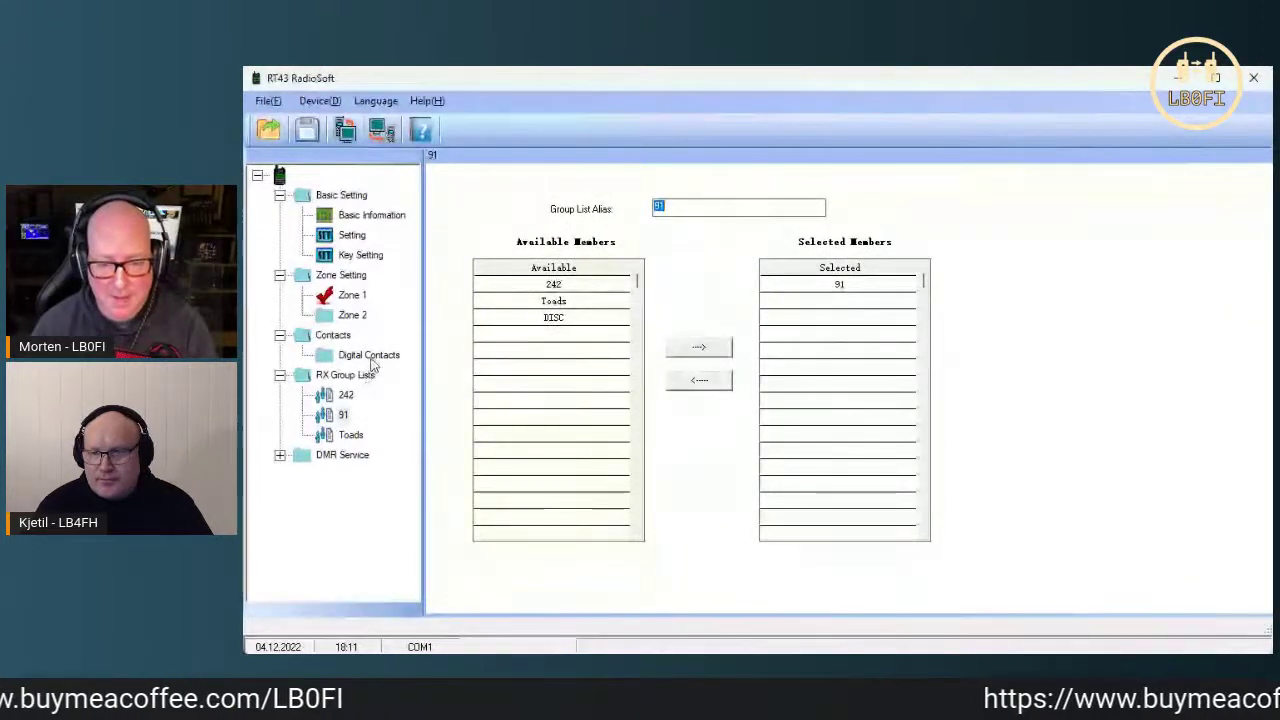
{"action": "left_click", "coordinate": [280, 456]}
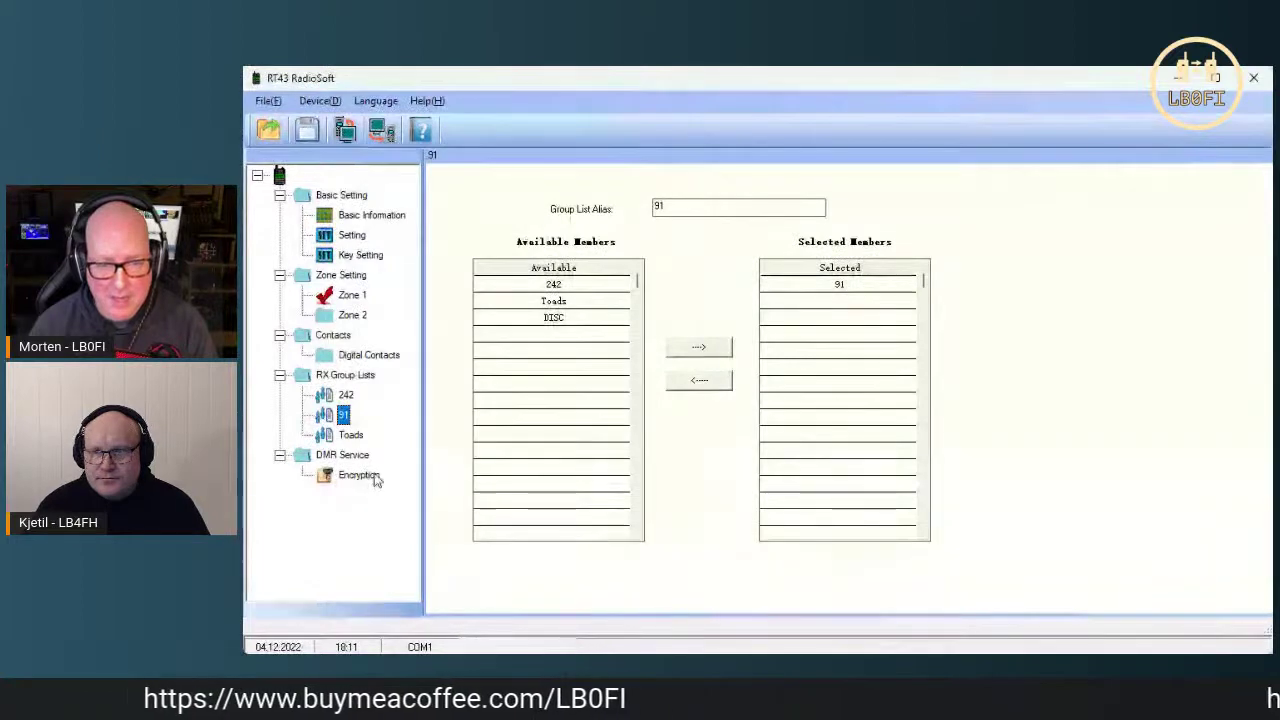
{"action": "left_click", "coordinate": [366, 357]}
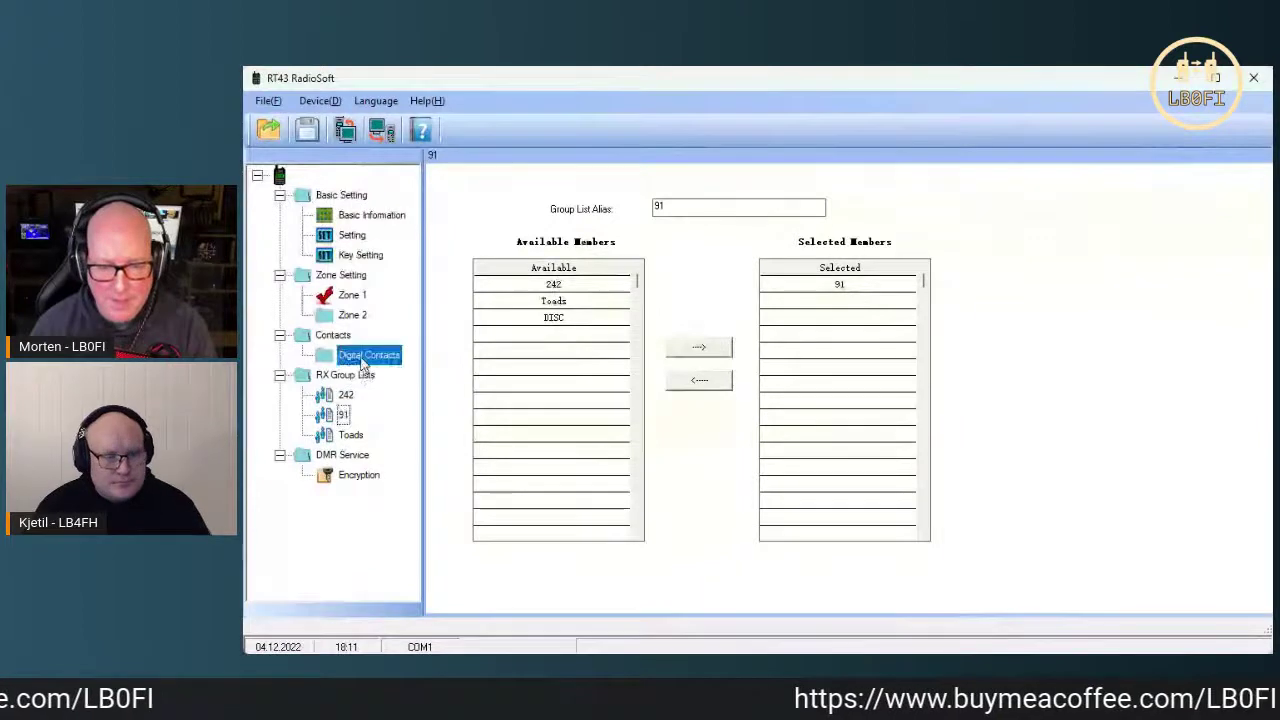
In Zone 1, give channel 1 an RX frequency of 434.500 MHz.
{"action": "left_click", "coordinate": [348, 297]}
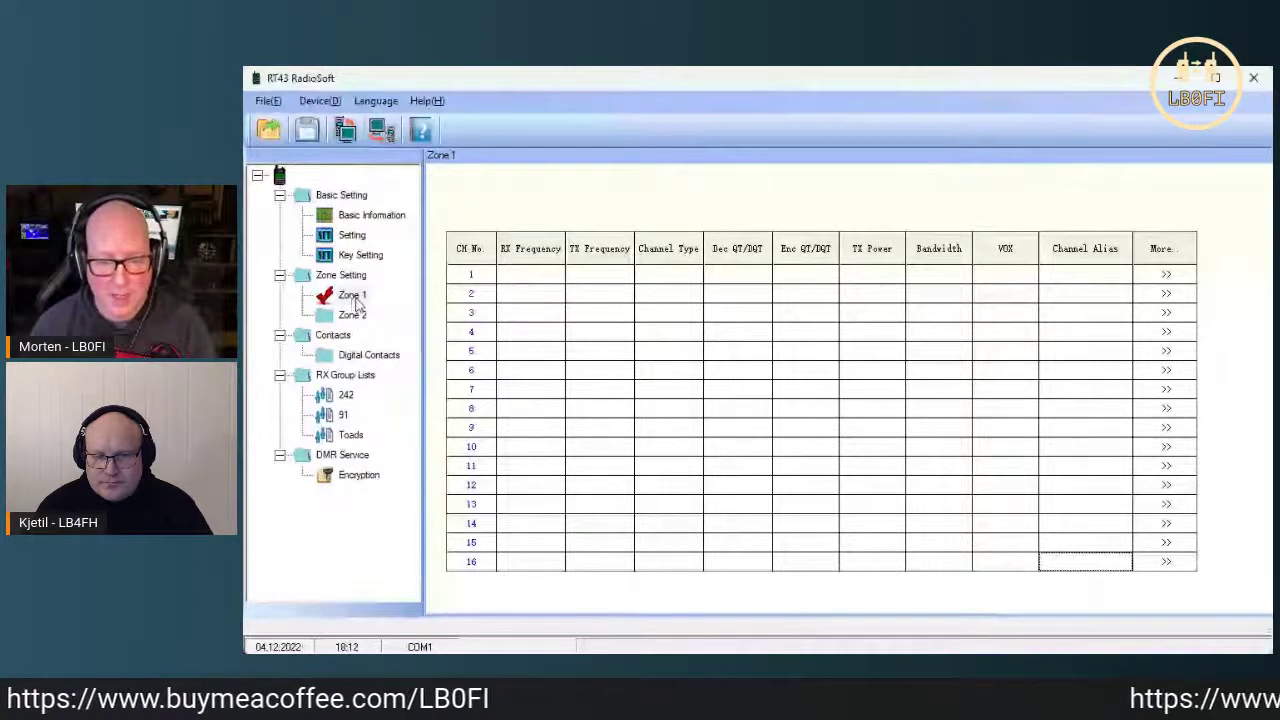
{"action": "left_click", "coordinate": [507, 272]}
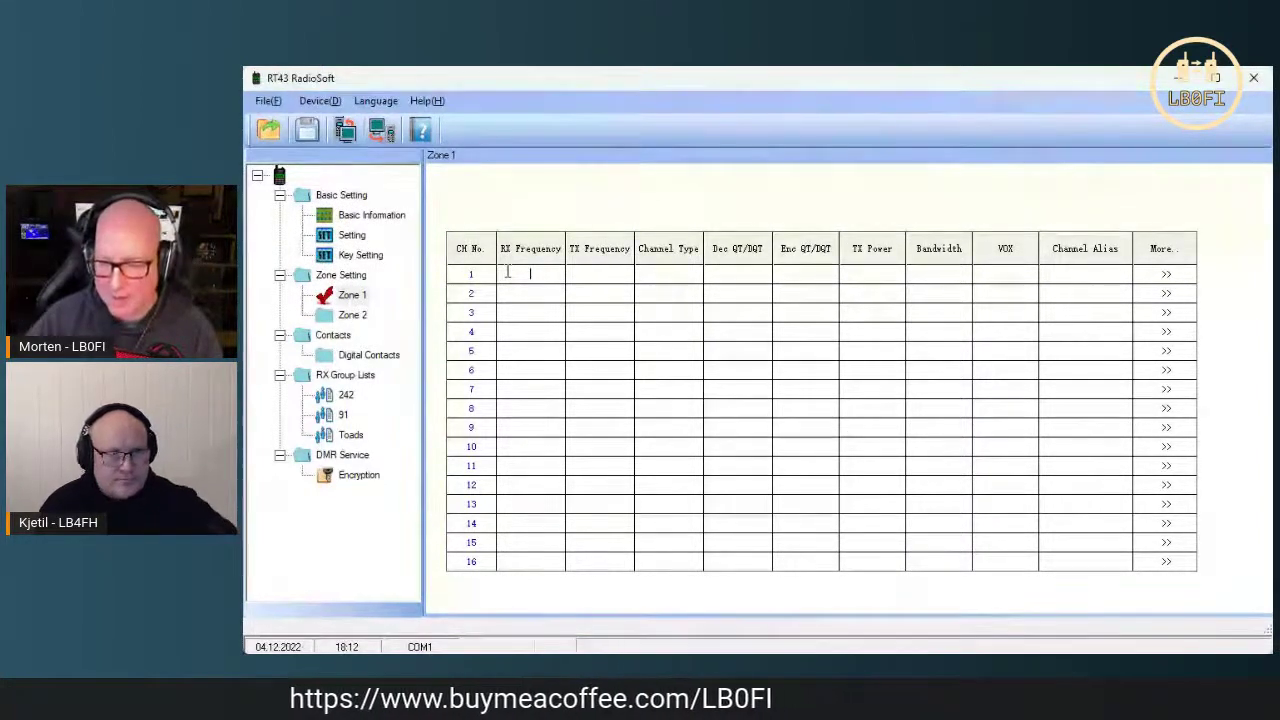
{"action": "type", "text": "434"}
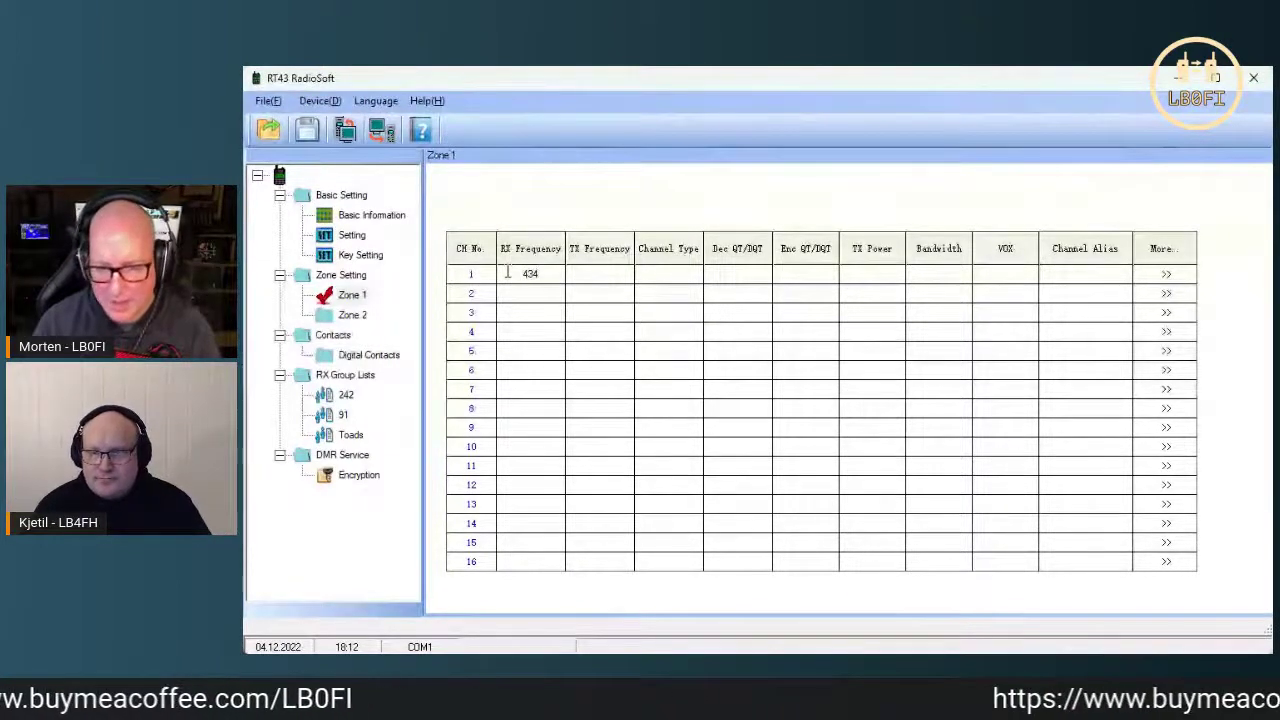
{"action": "type", "text": ".500"}
{"action": "key", "text": "Return"}
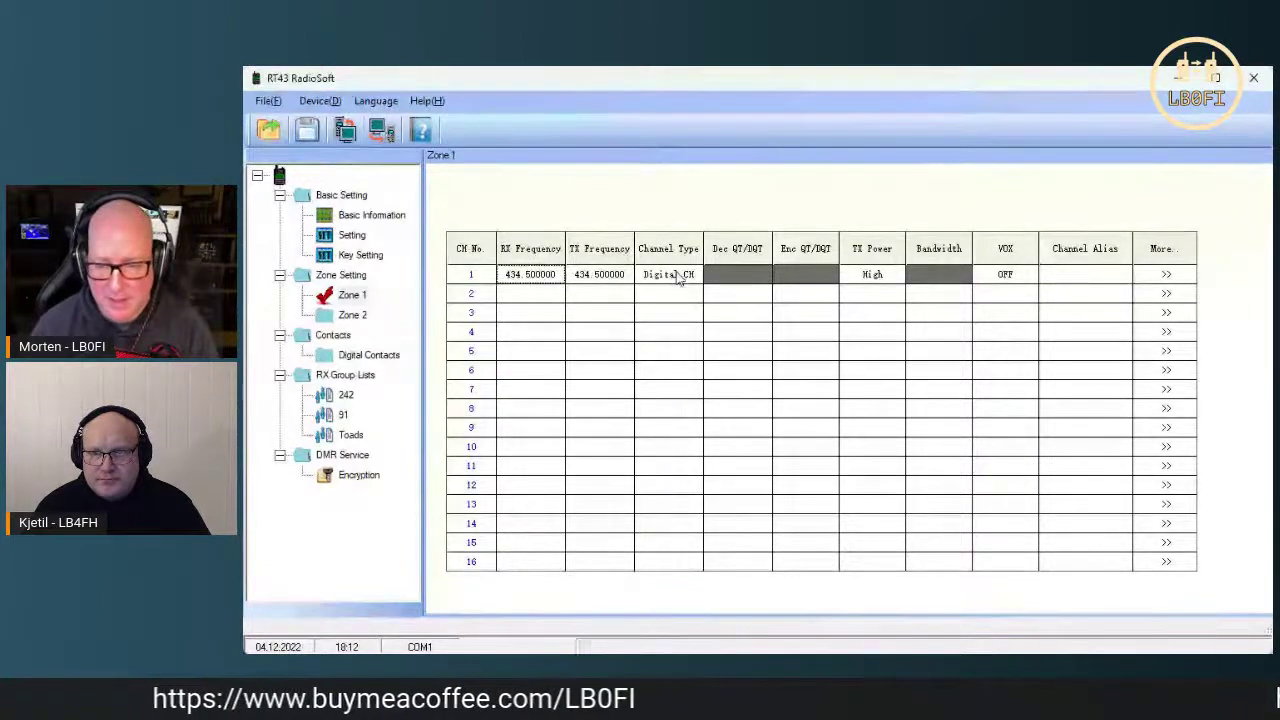
{"action": "left_click", "coordinate": [1167, 280]}
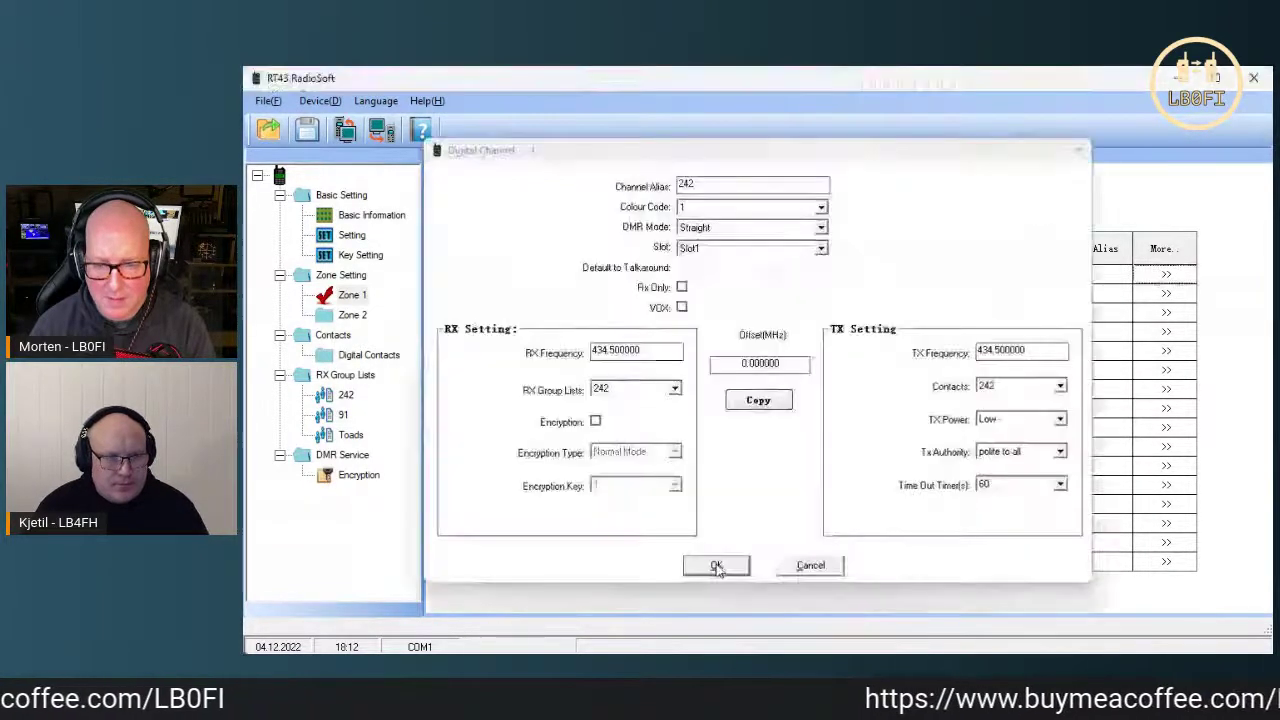
Give channel 1 alias 242, RX group list and contact 242, Low TX power, and confirm.
{"action": "left_click", "coordinate": [717, 567]}
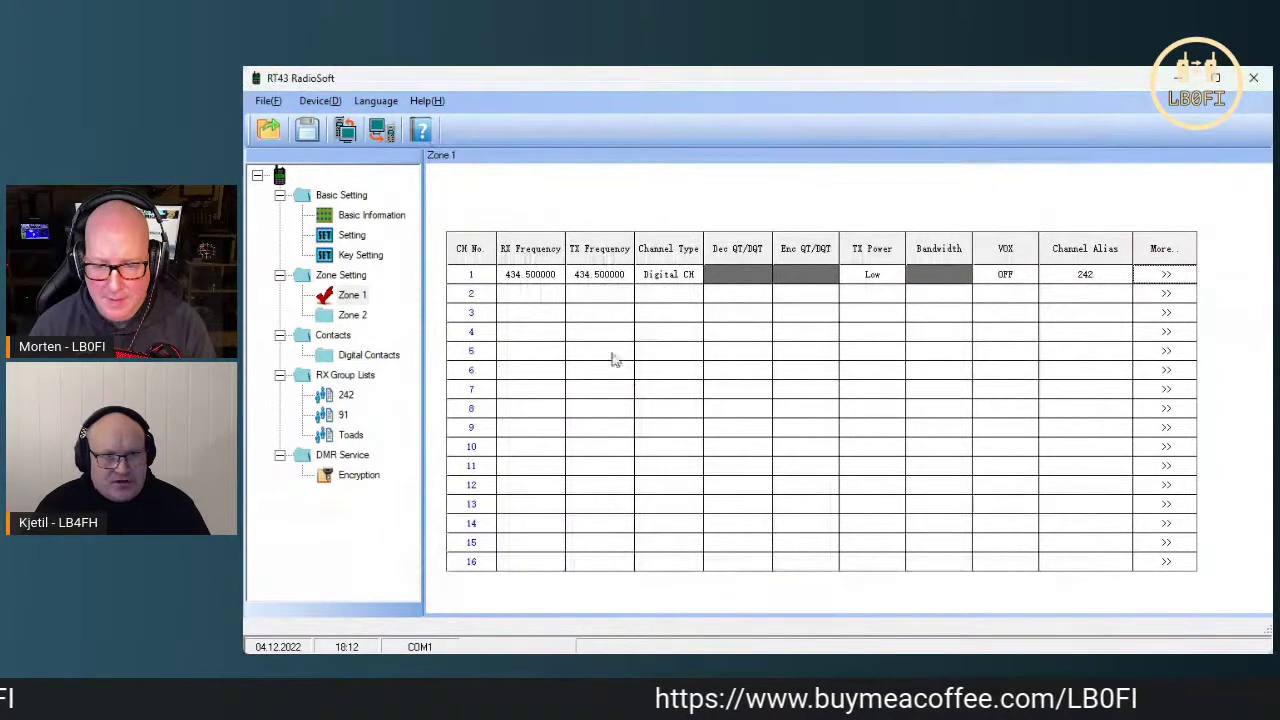
Enter 434.500 MHz as Zone 1 channel 2's RX frequency.
{"action": "left_click", "coordinate": [538, 294]}
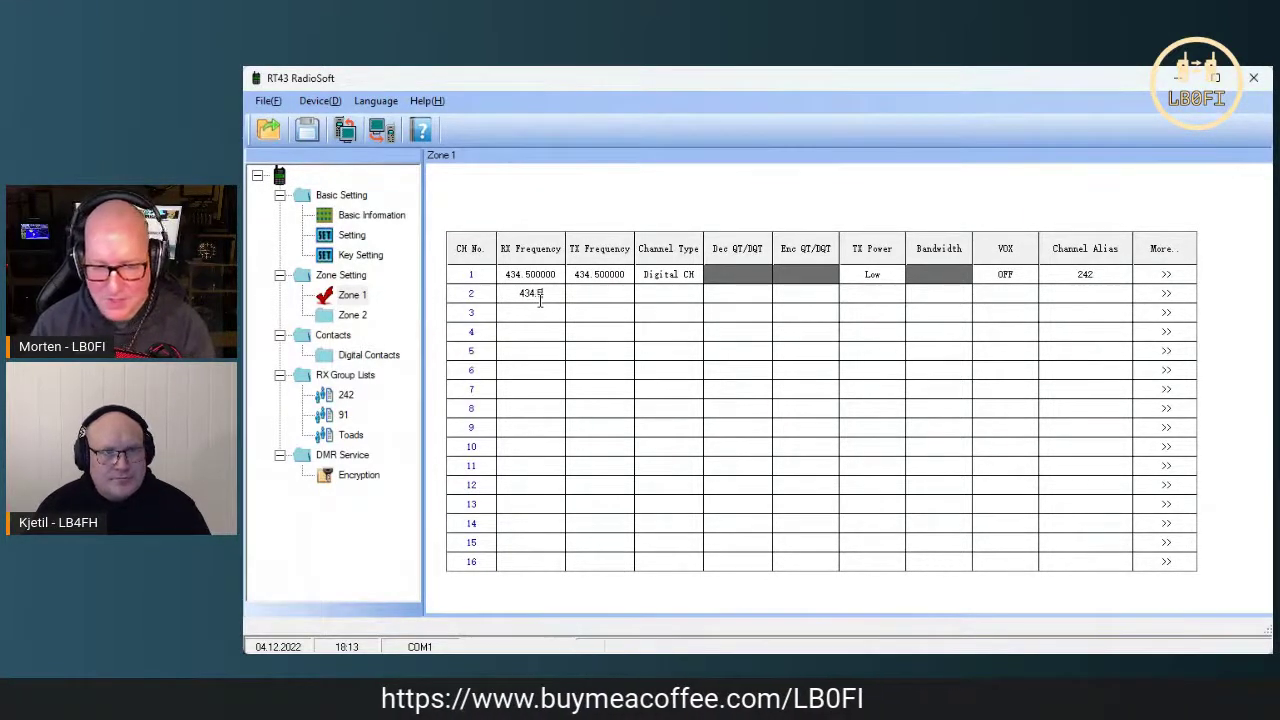
{"action": "key", "text": "Return"}
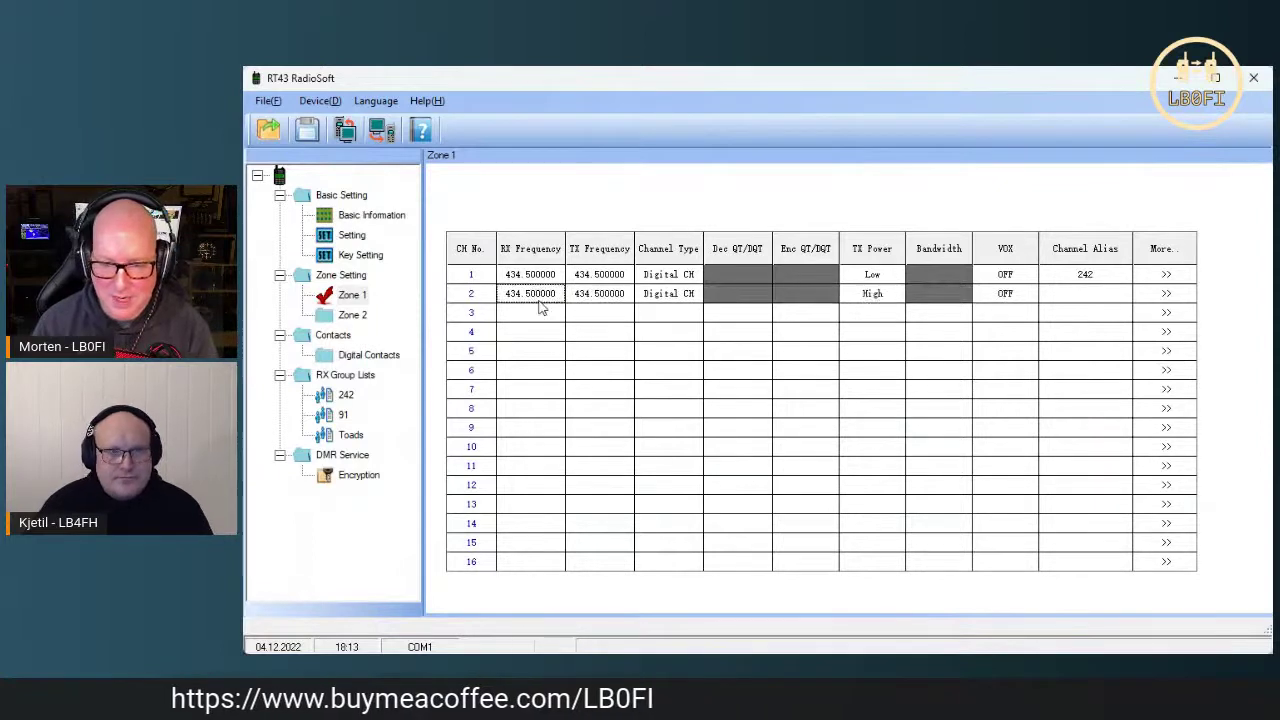